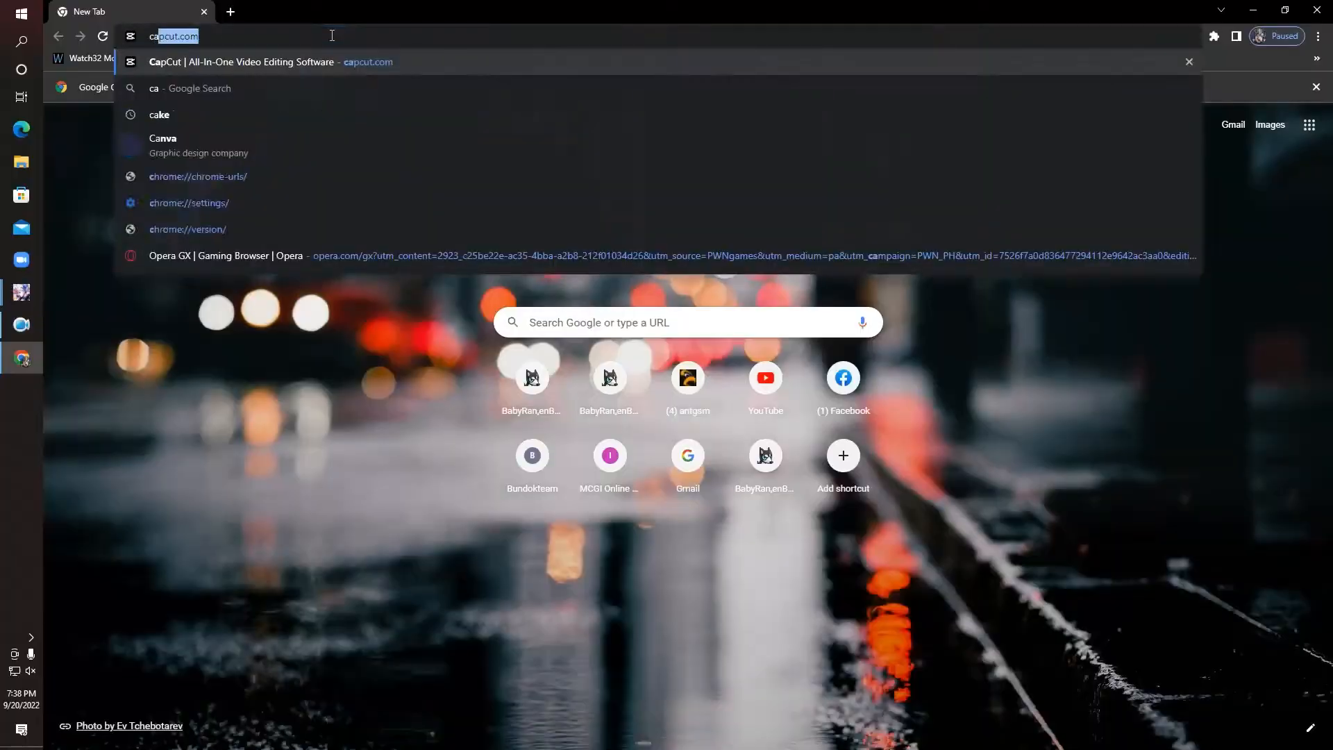
# Go to the capcut.com website in the browser.
pyautogui.write('apcut')
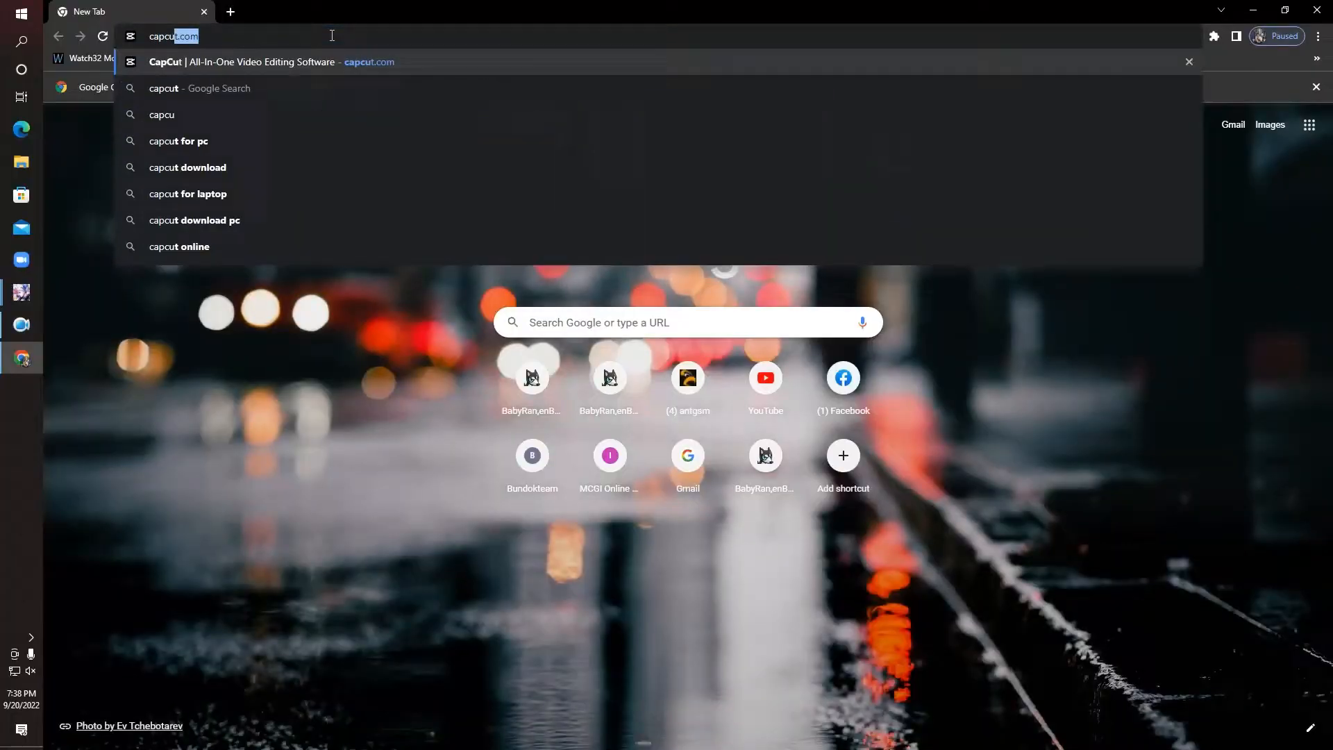
pyautogui.press('Return')
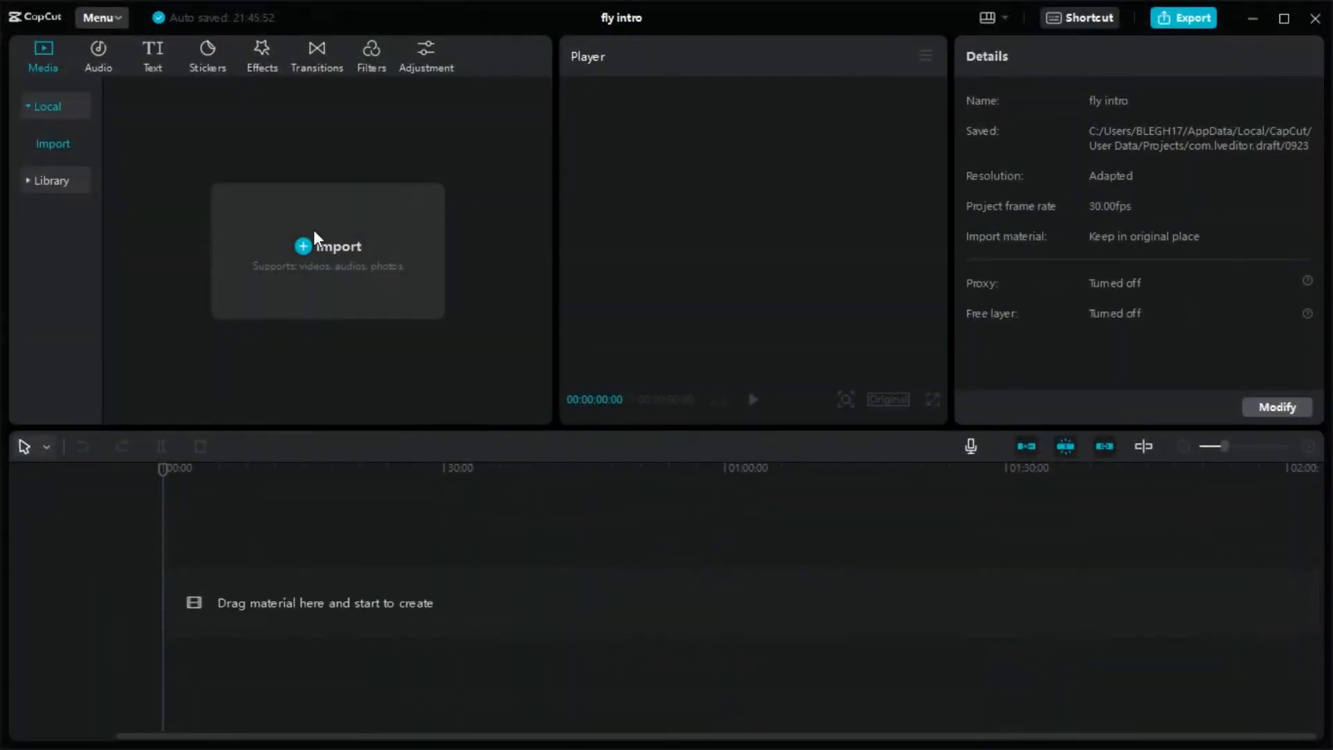
# Import IMG_4787.MOV from the Fly in capcut folder into the CapCut project and place it at the start of the timeline.
pyautogui.click(318, 240)
pyautogui.click(232, 164)
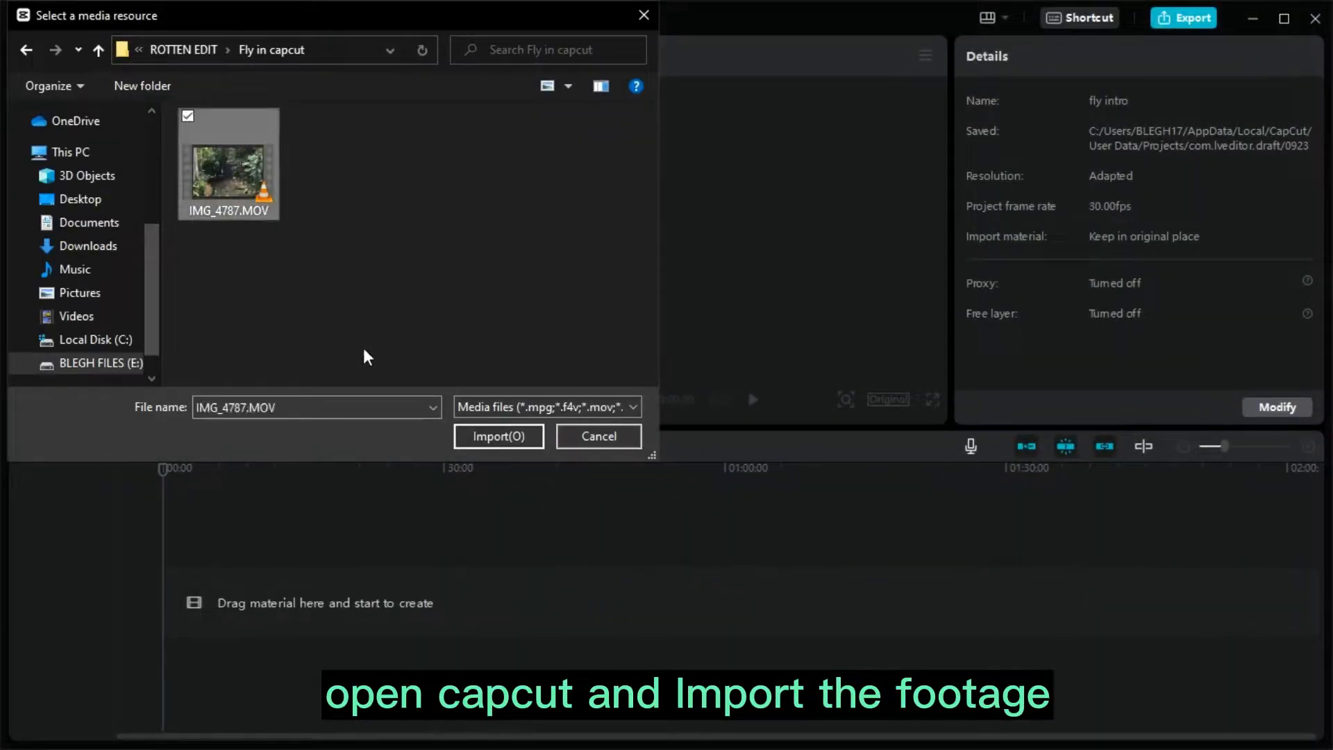
pyautogui.click(493, 434)
pyautogui.moveTo(174, 192); pyautogui.dragTo(195, 601)
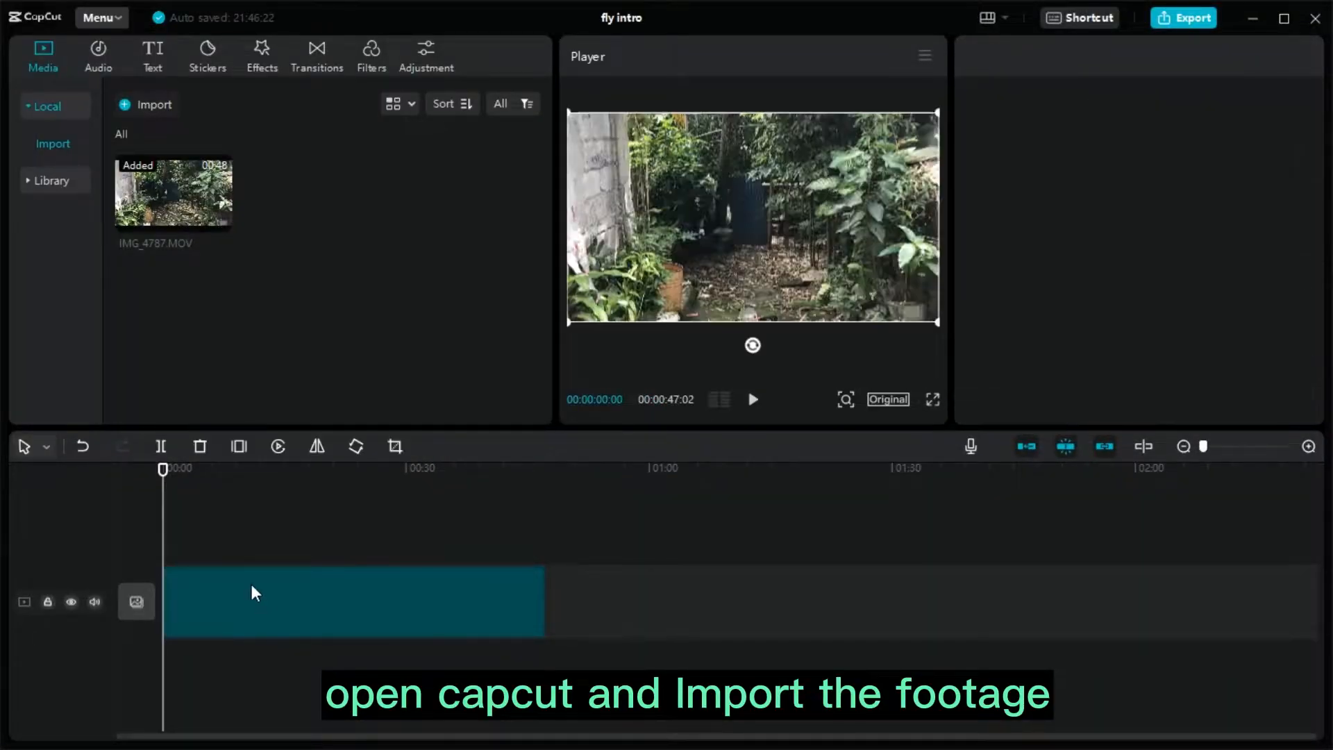
# Split the IMG_4787.MOV footage around the jump, working frame by frame from 00:00:19:19.
pyautogui.click(317, 553)
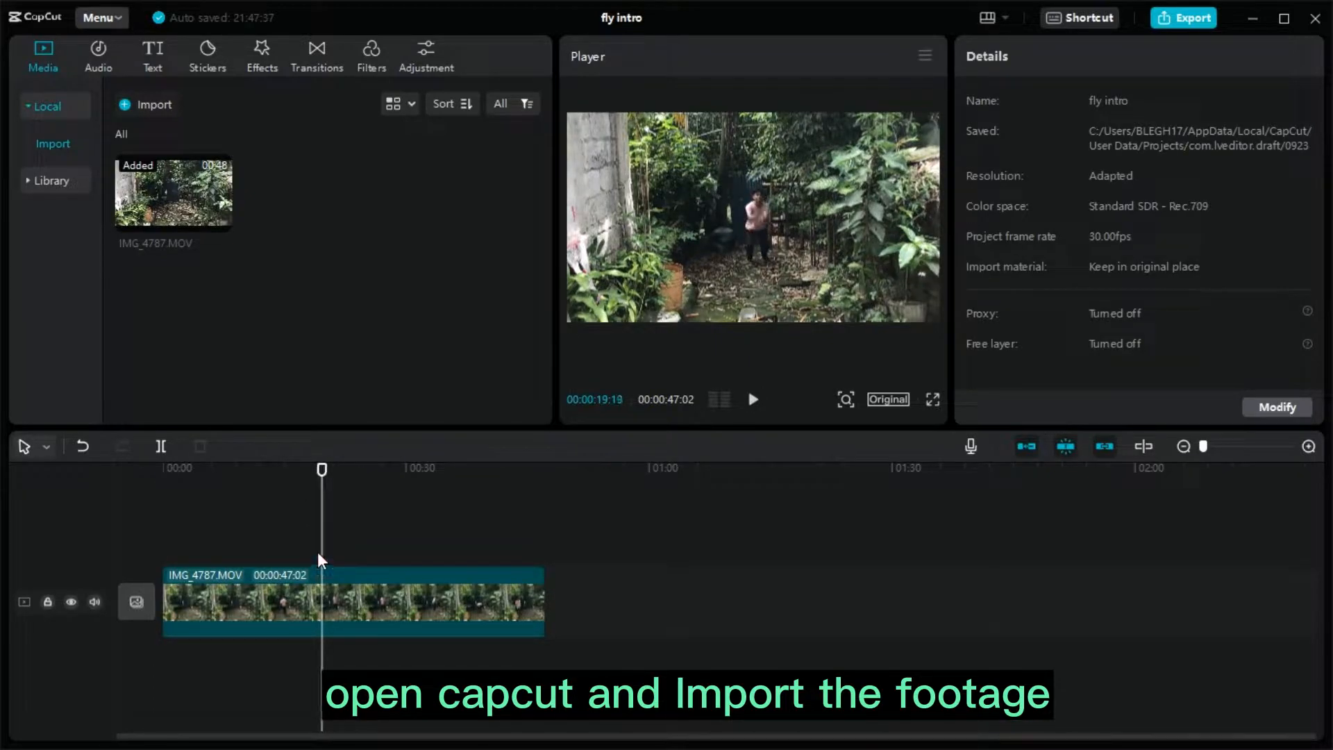
pyautogui.press('Right')
pyautogui.press('Right')
pyautogui.press('Right')
pyautogui.press('Right')
pyautogui.press('Right')
pyautogui.press('Right')
pyautogui.press('Right')
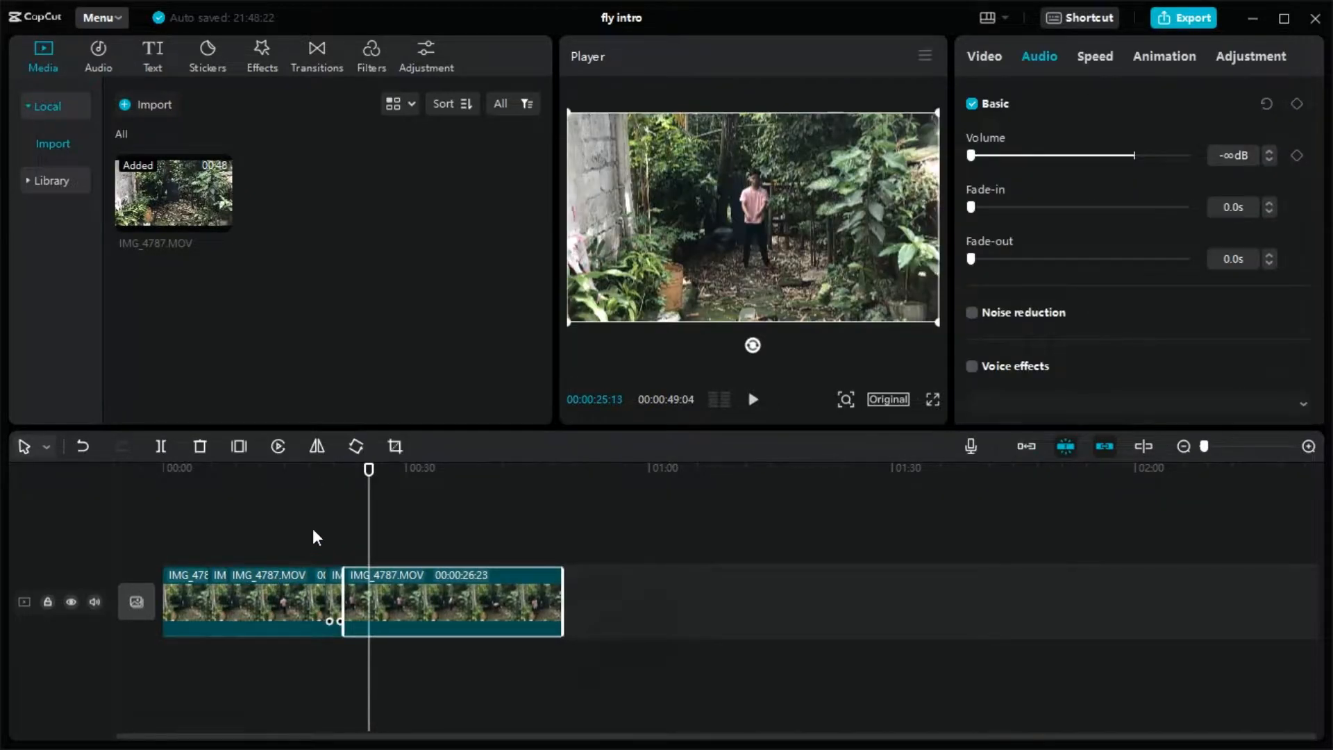
# Trim the start of the last footage segment to a duration of 00:00:22:21 and split it at 00:00:27:27.
pyautogui.click(314, 527)
pyautogui.press('space')
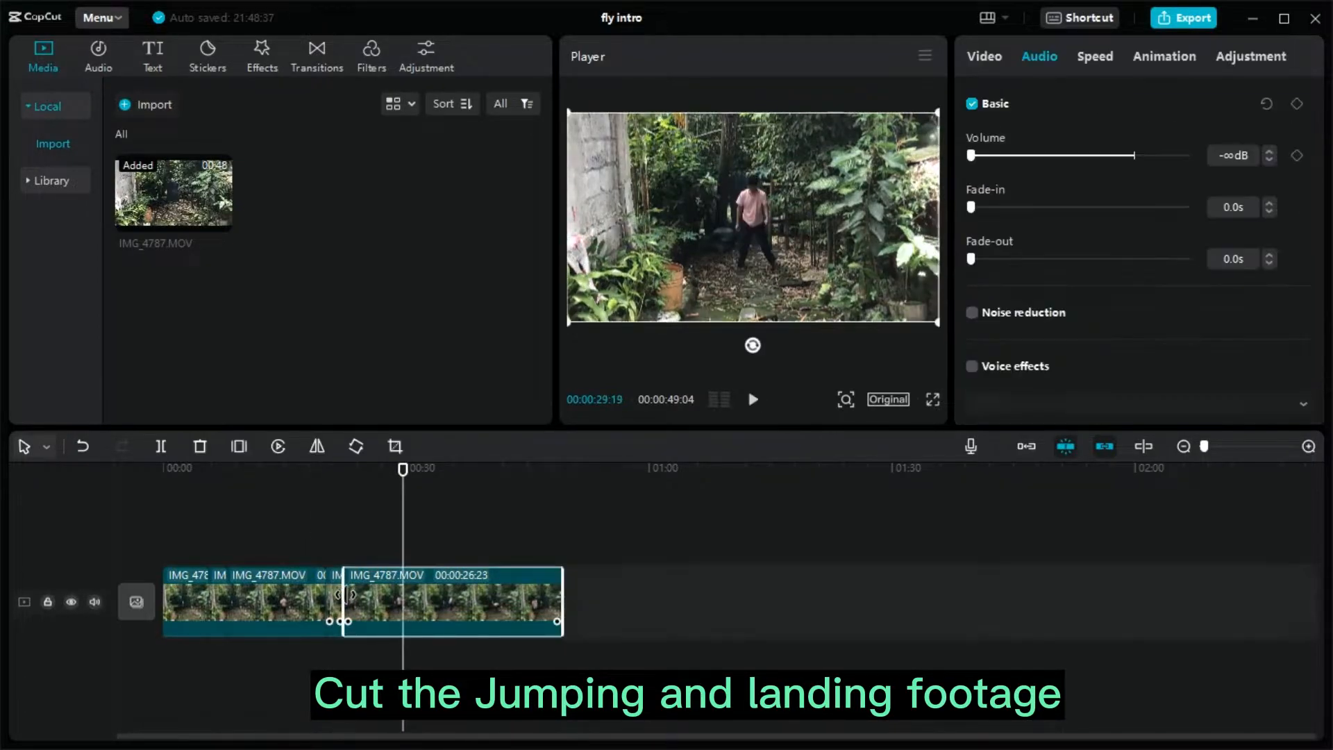
pyautogui.moveTo(345, 595); pyautogui.dragTo(375, 595)
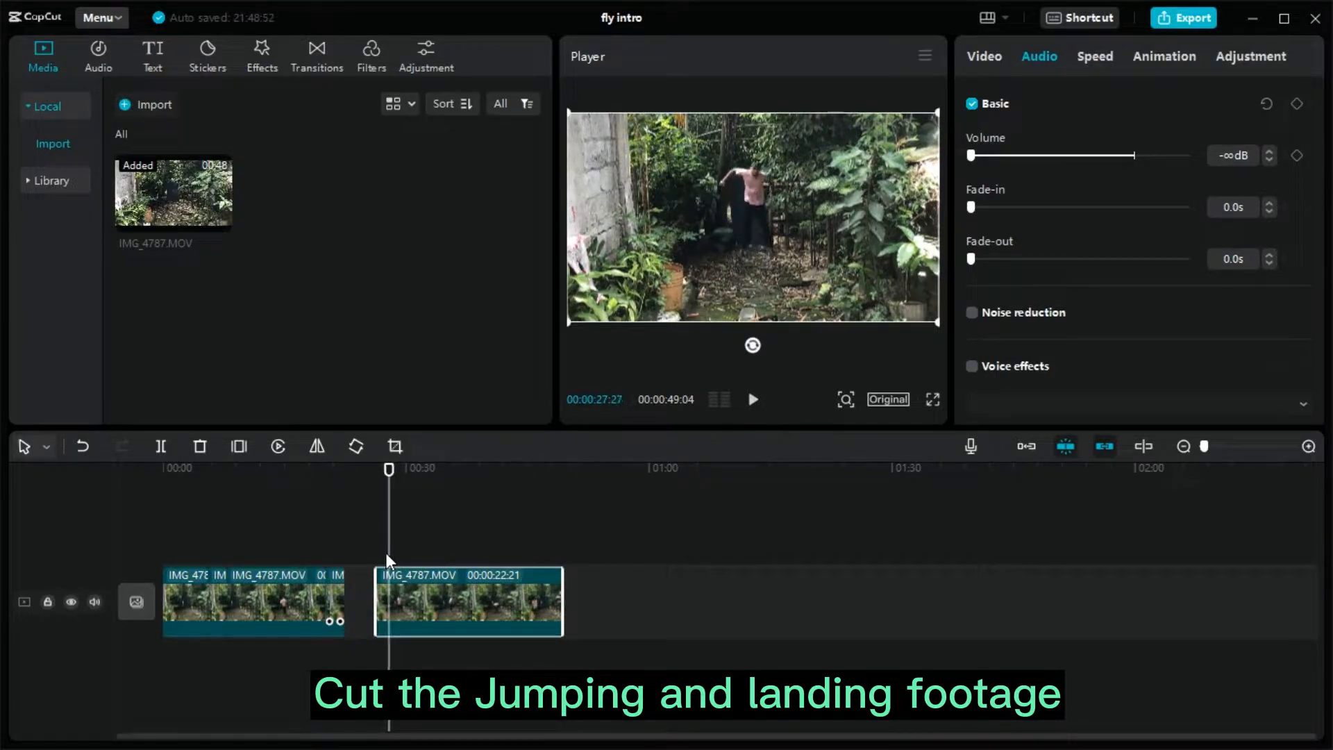
pyautogui.hotkey('ctrl', 'b')
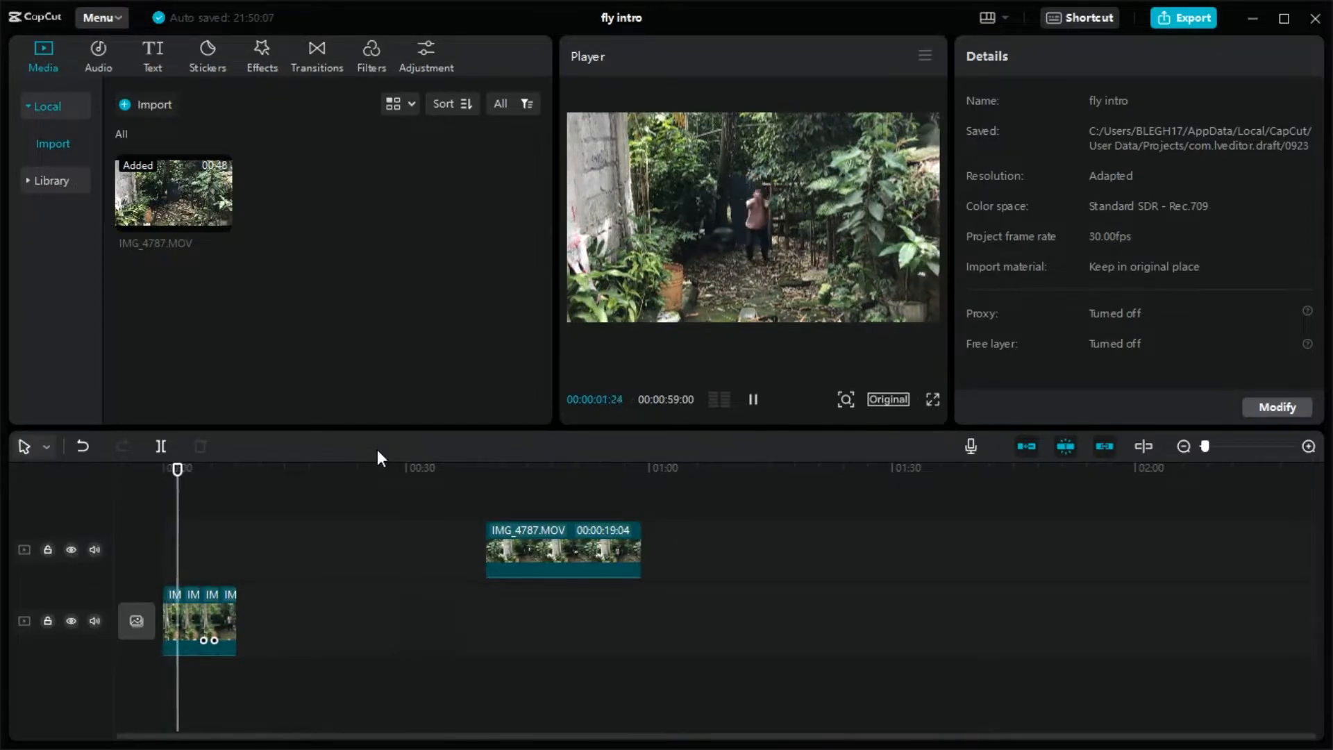
# Capture the airborne figure from the full-screen preview at 00:00:02:06 with Lightshot and save it as Figure.png in the Fly in capcut folder.
pyautogui.press('space')
pyautogui.press('Left')
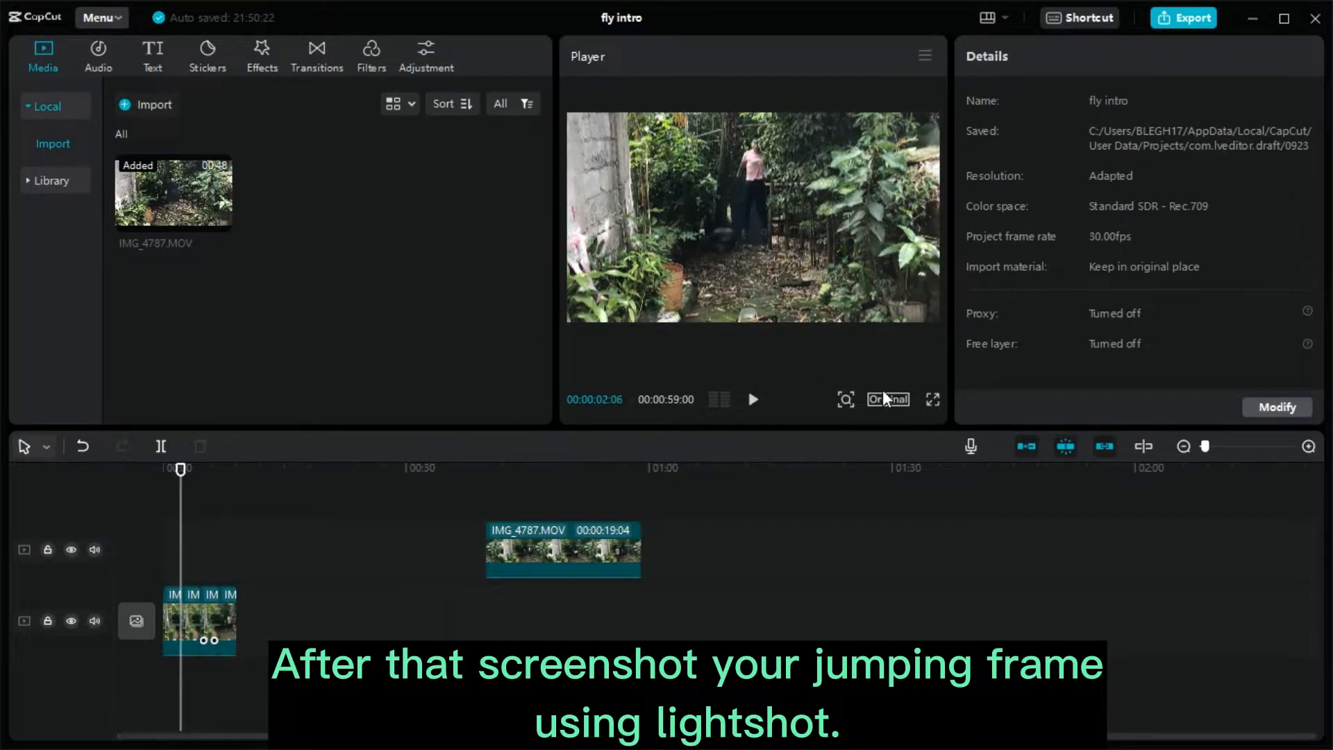
pyautogui.click(933, 406)
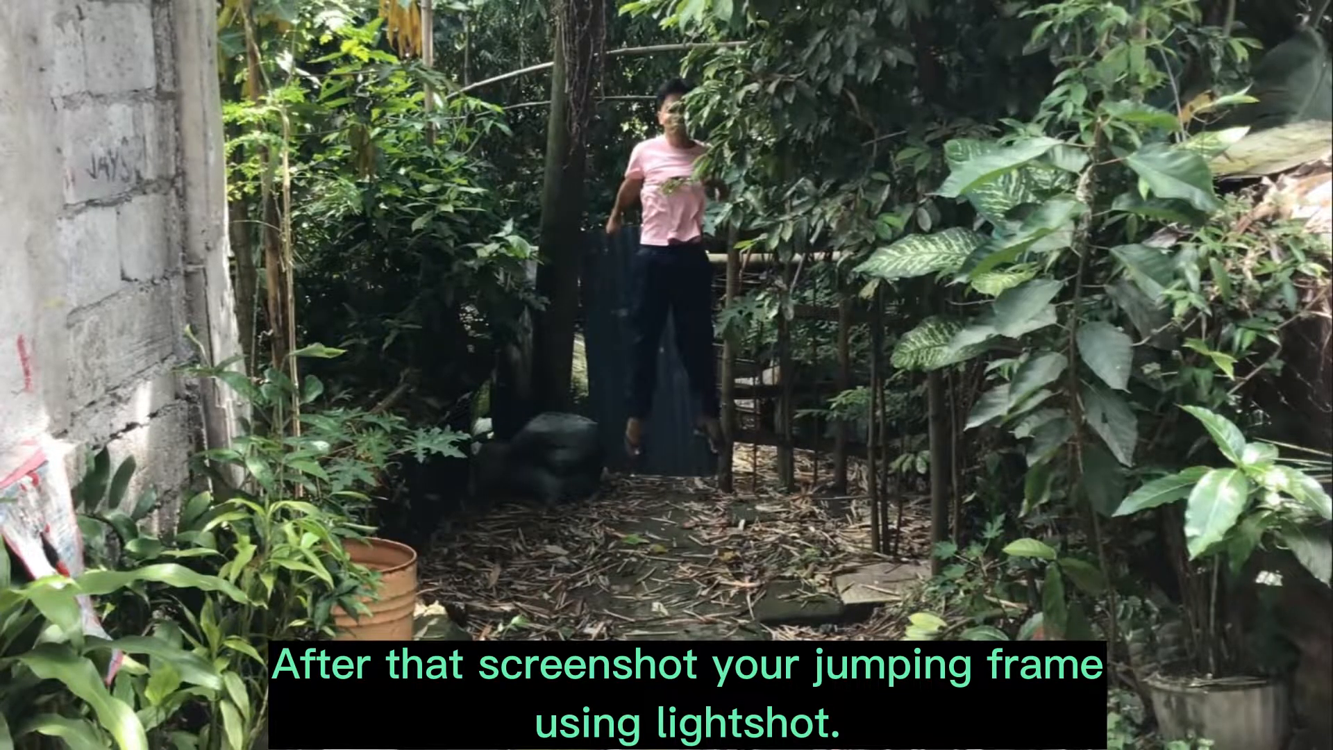
pyautogui.press('Print')
pyautogui.moveTo(567, 53); pyautogui.dragTo(771, 486)
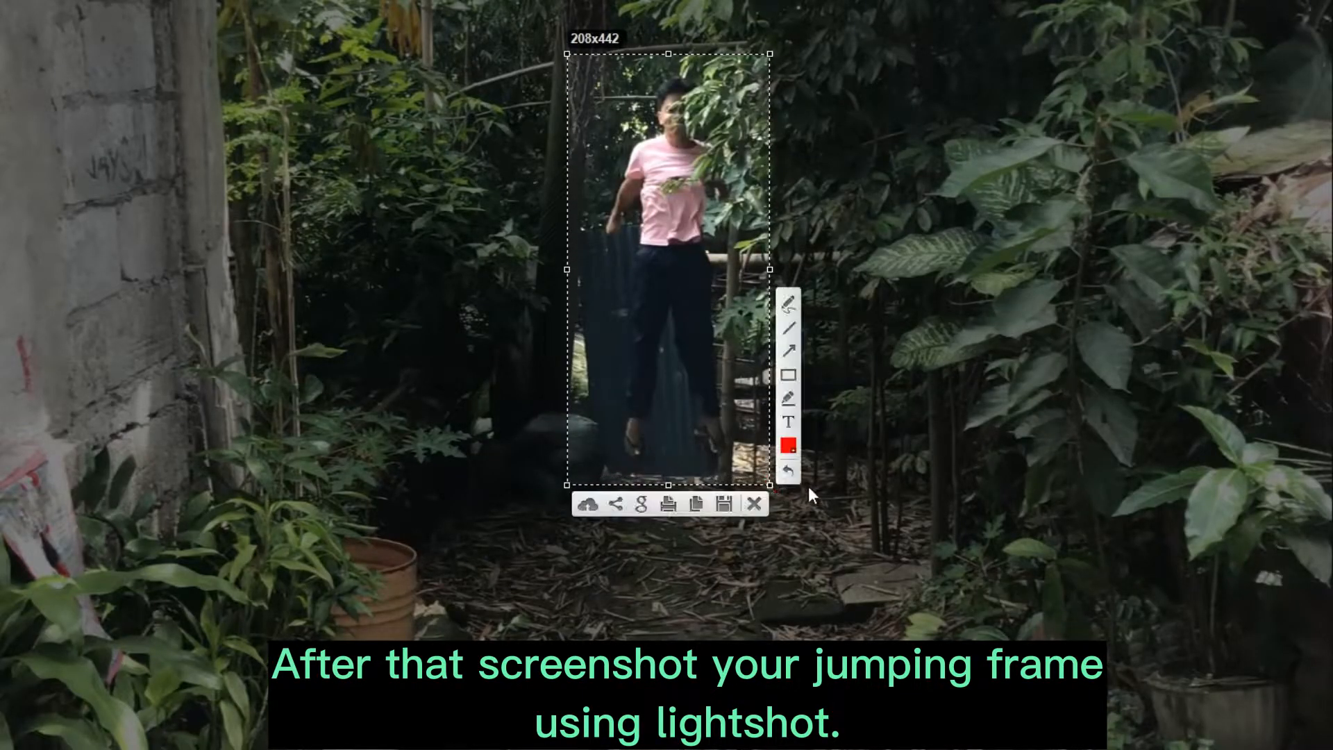
pyautogui.click(723, 504)
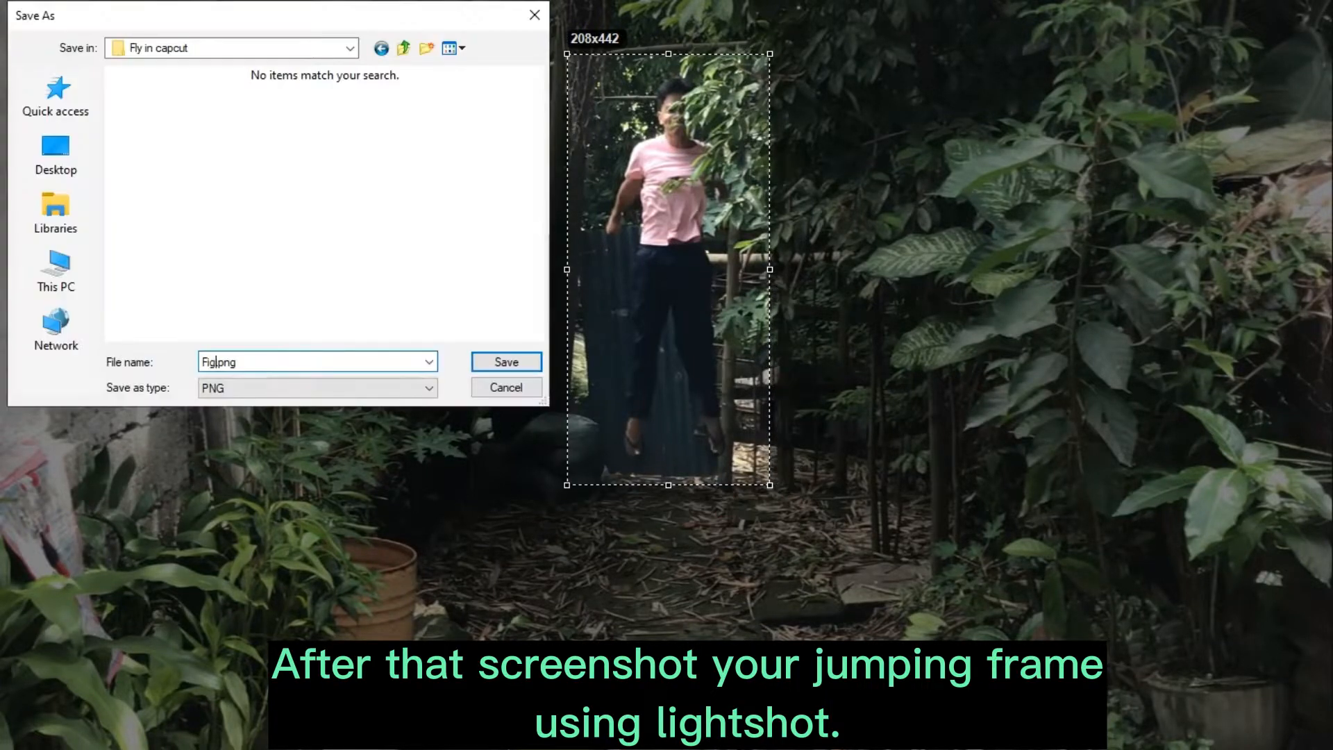
pyautogui.click(503, 355)
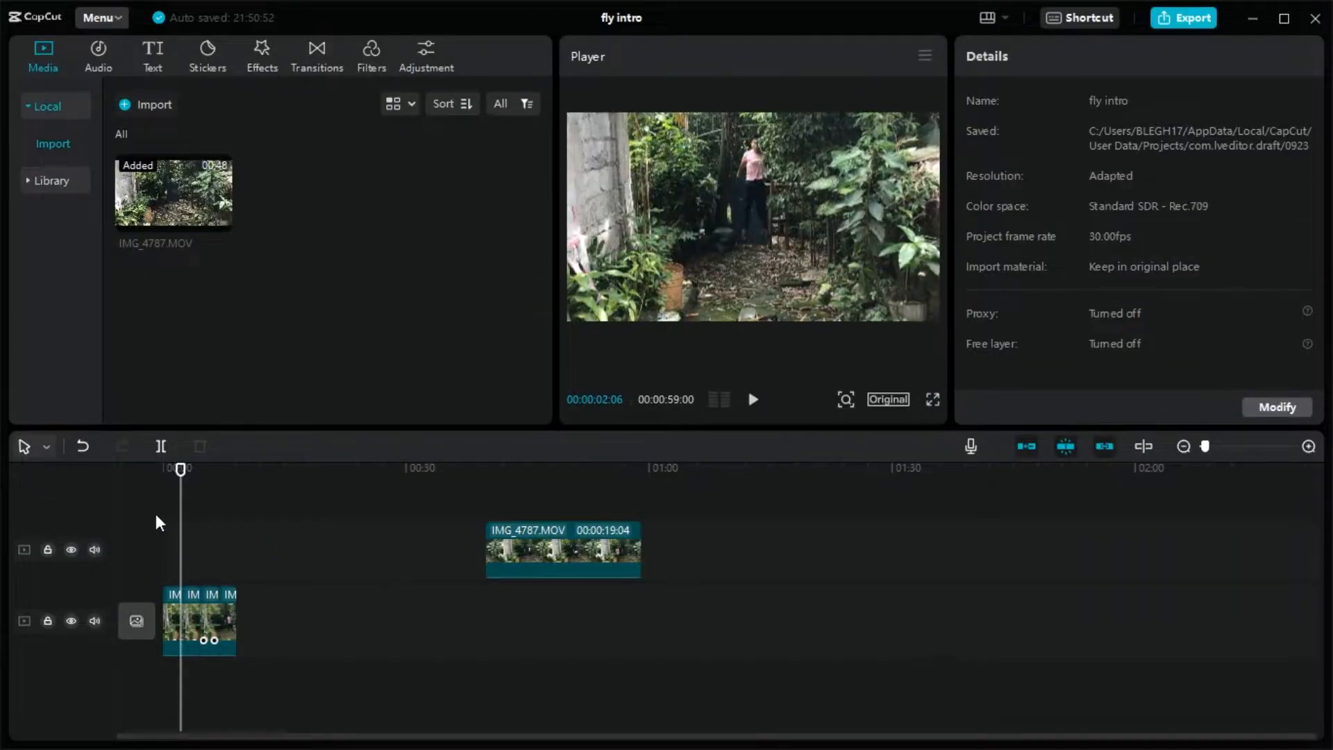
# Import Figure.png into the project and add it to the main track after the last jumping clip.
pyautogui.click(154, 105)
pyautogui.click(345, 179)
pyautogui.click(248, 175)
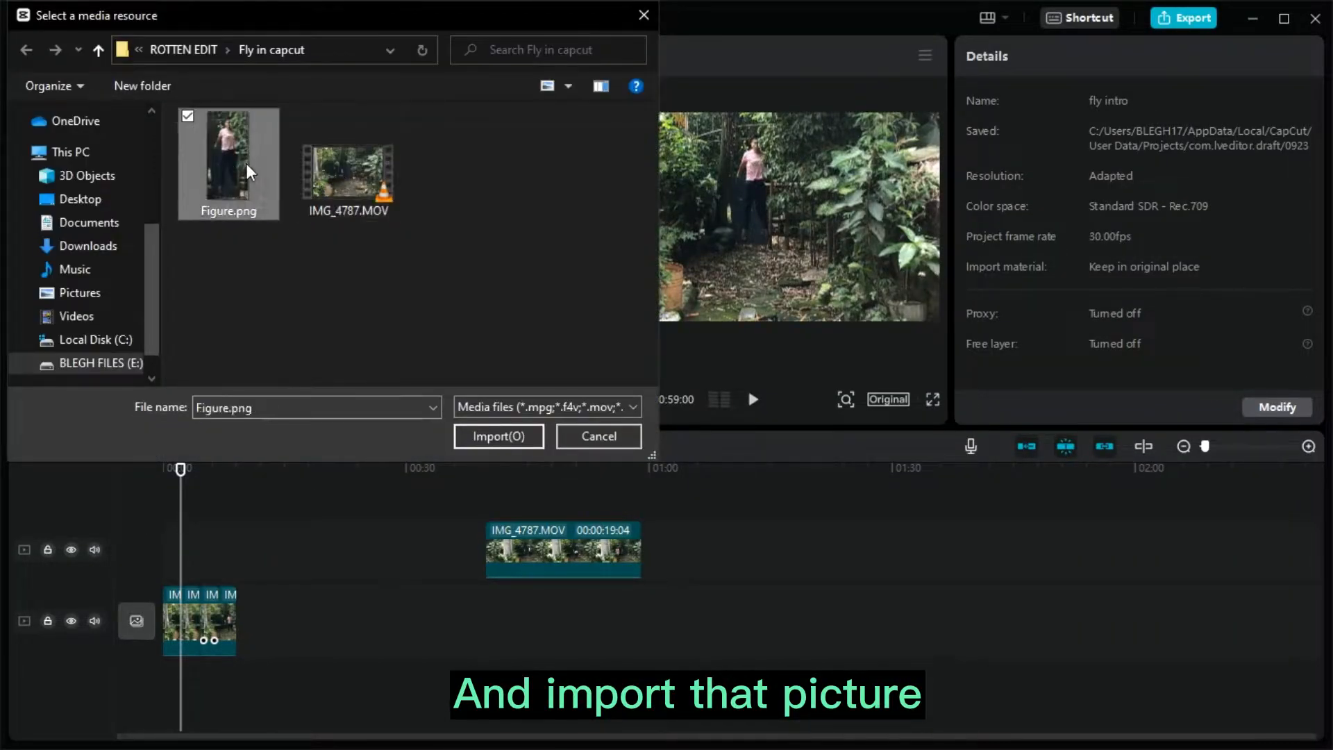
pyautogui.click(498, 443)
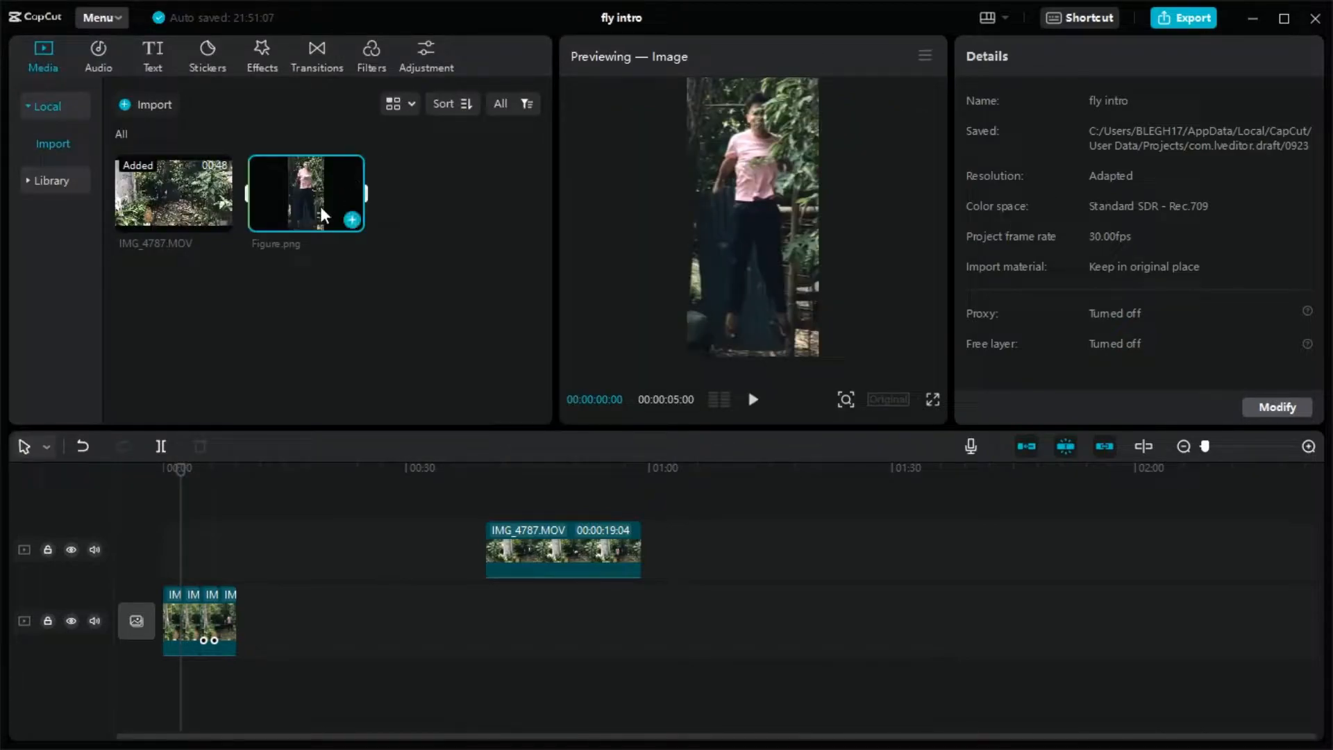
pyautogui.moveTo(268, 186); pyautogui.dragTo(274, 604)
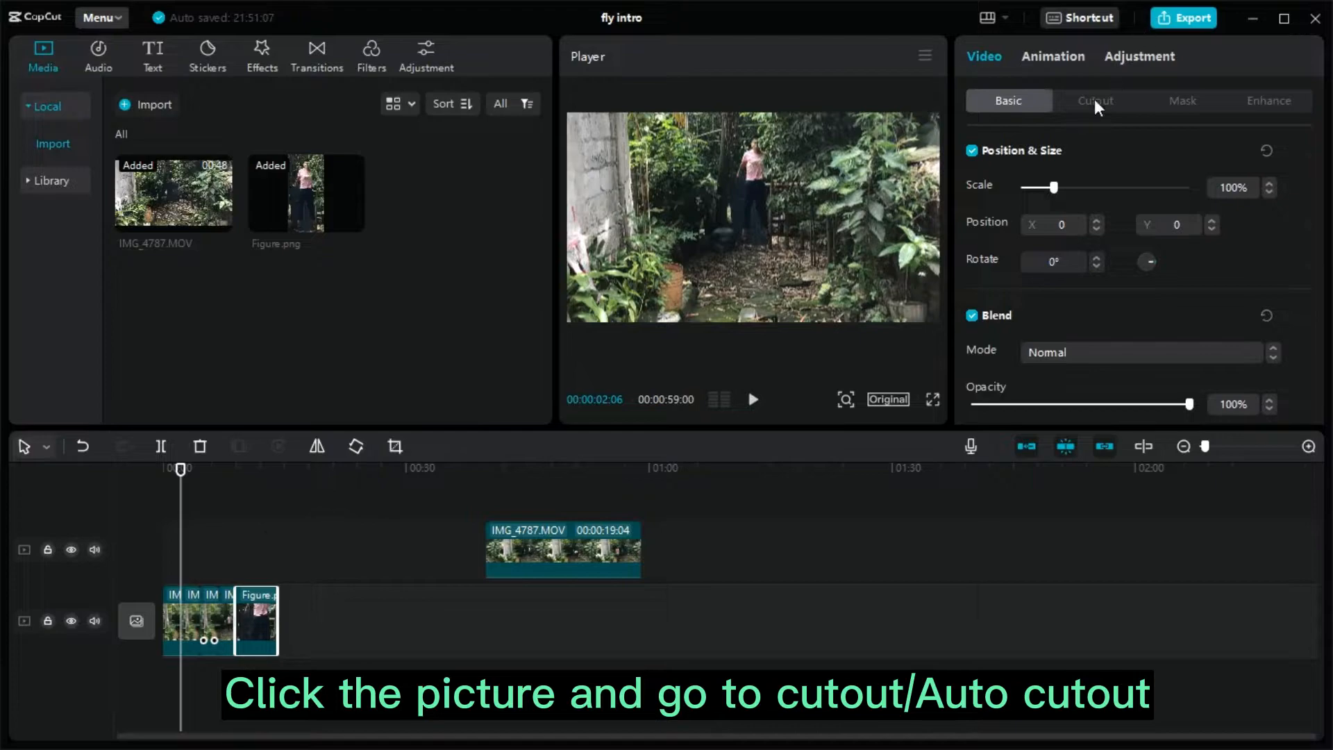
# Remove the background of the Figure.png clip with Auto cutout.
pyautogui.click(1097, 103)
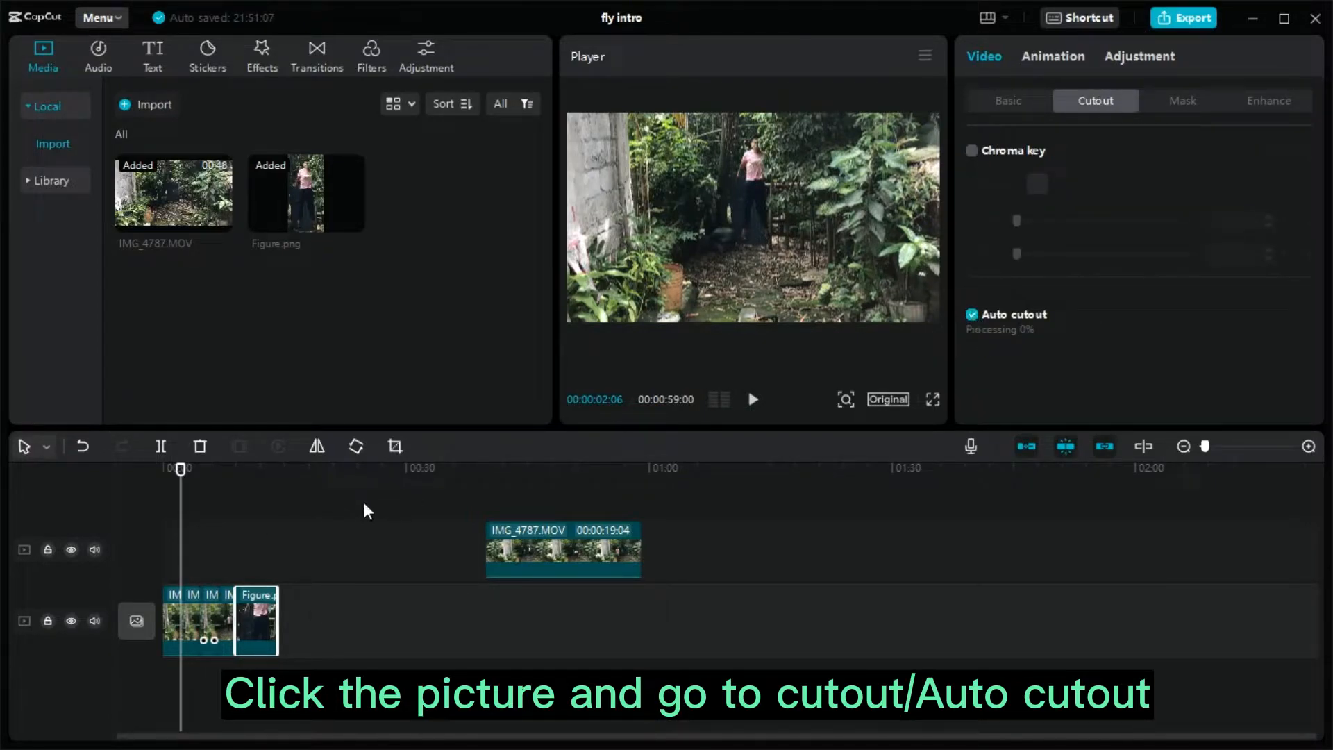
pyautogui.click(253, 541)
pyautogui.click(236, 531)
pyautogui.click(200, 512)
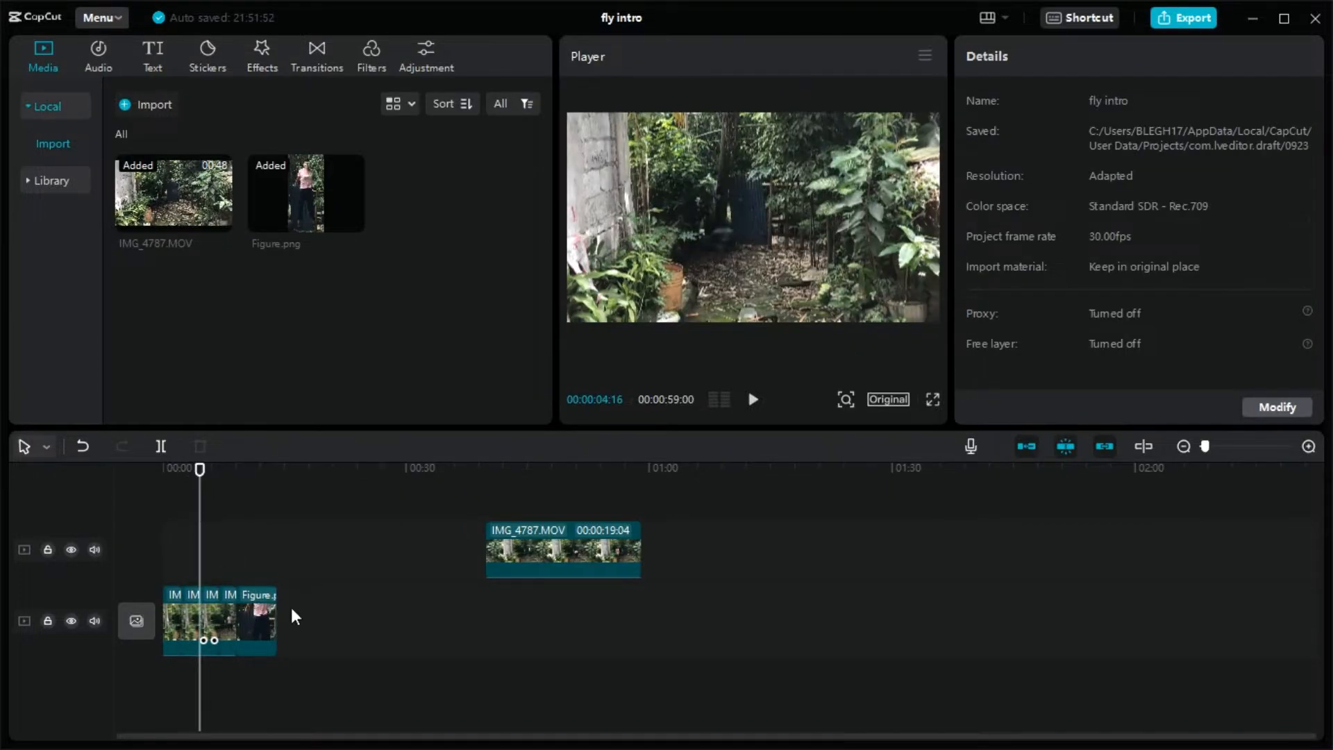
# Place the Figure.png clip on the track above the jumping footage, starting at 00:00:01:29.
pyautogui.moveTo(257, 617); pyautogui.dragTo(201, 552)
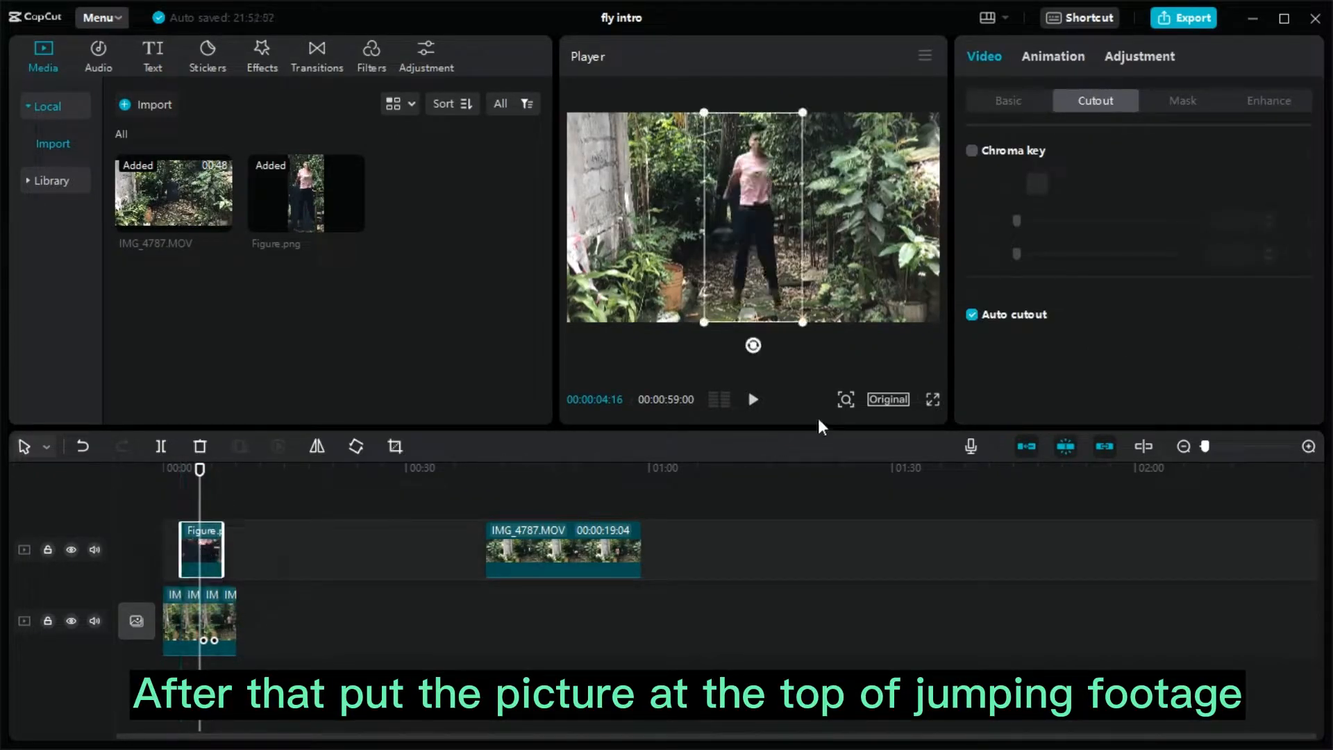
pyautogui.moveTo(1204, 445)
pyautogui.mouseDown()
pyautogui.moveTo(1248, 446)
pyautogui.moveTo(1228, 445)
pyautogui.mouseUp()
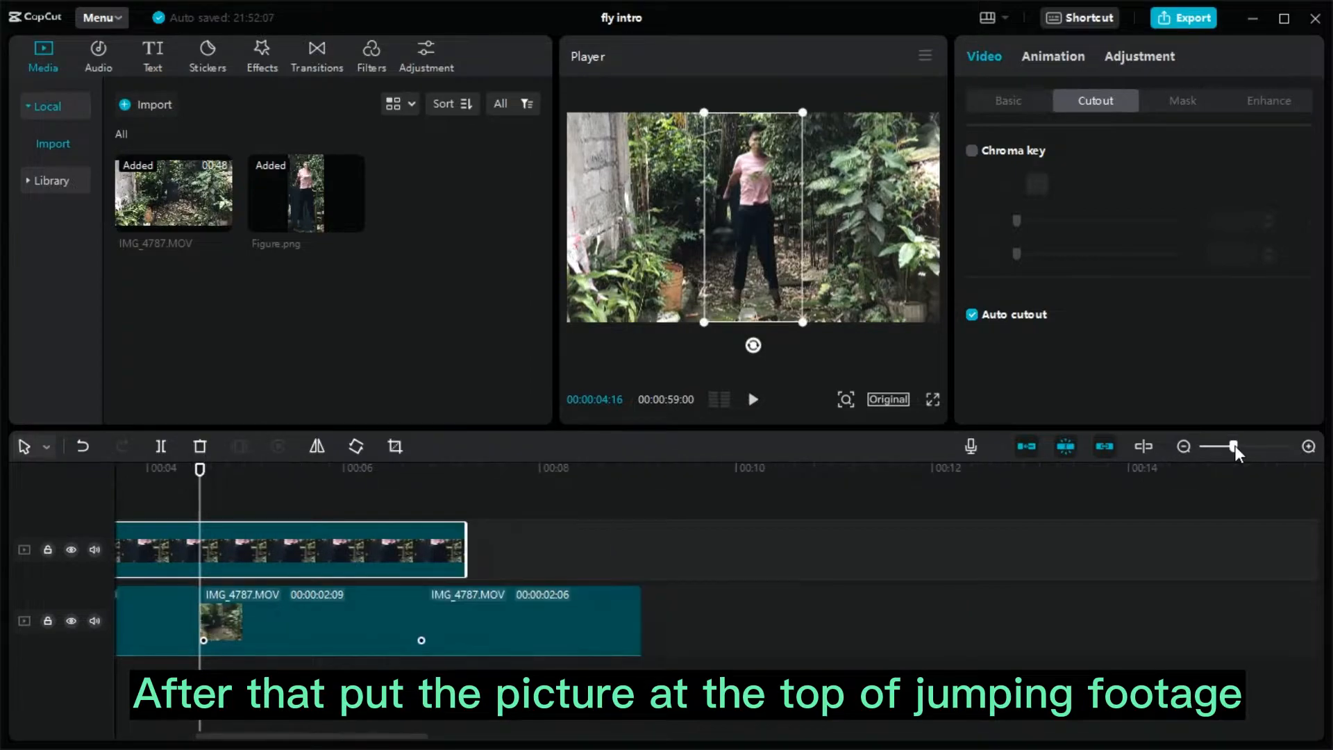
pyautogui.moveTo(277, 734); pyautogui.dragTo(109, 701)
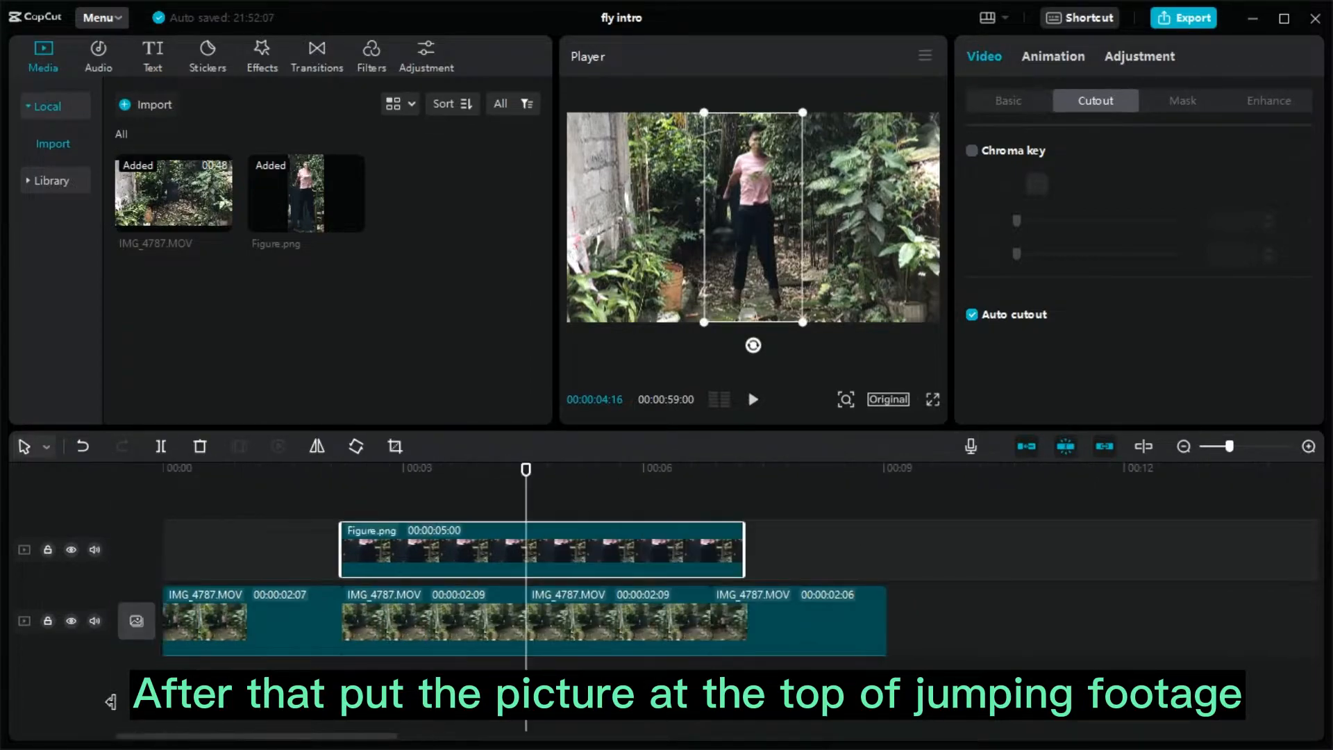
pyautogui.click(184, 532)
pyautogui.moveTo(190, 491); pyautogui.dragTo(136, 491)
pyautogui.press('space')
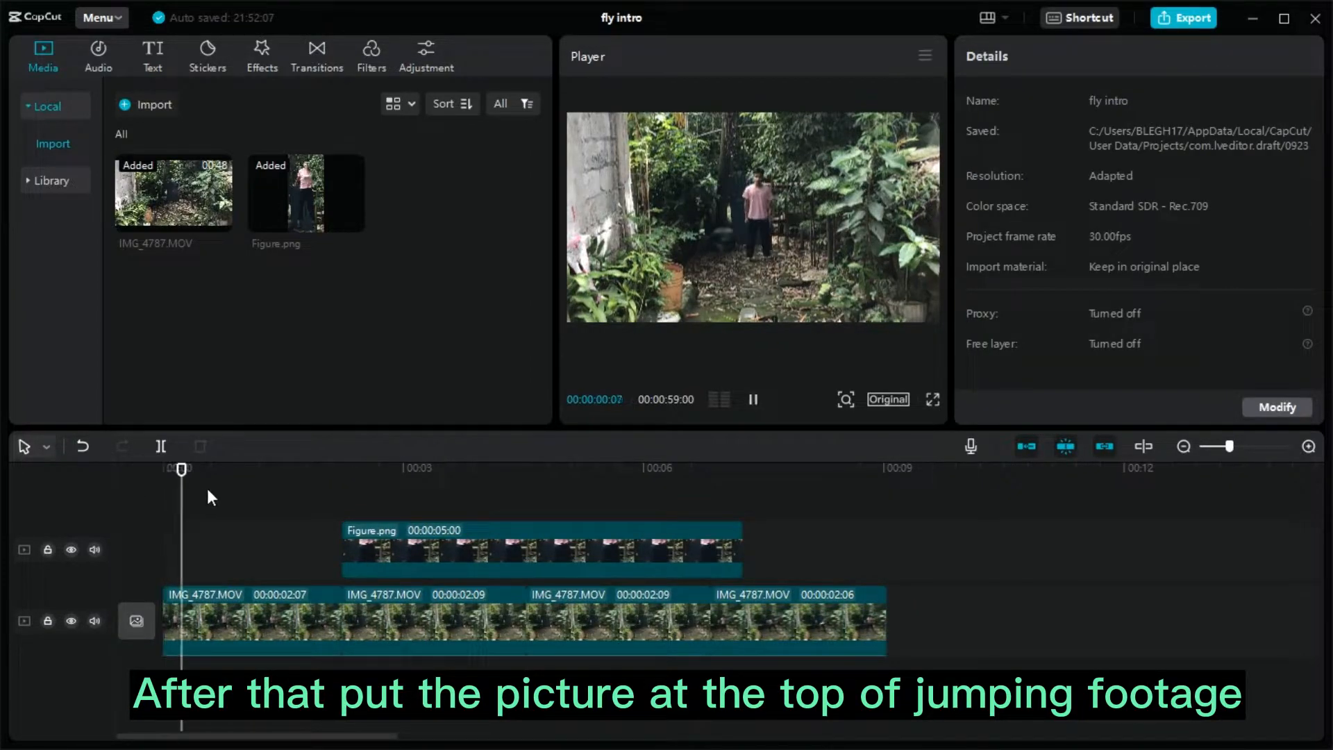
pyautogui.press('space')
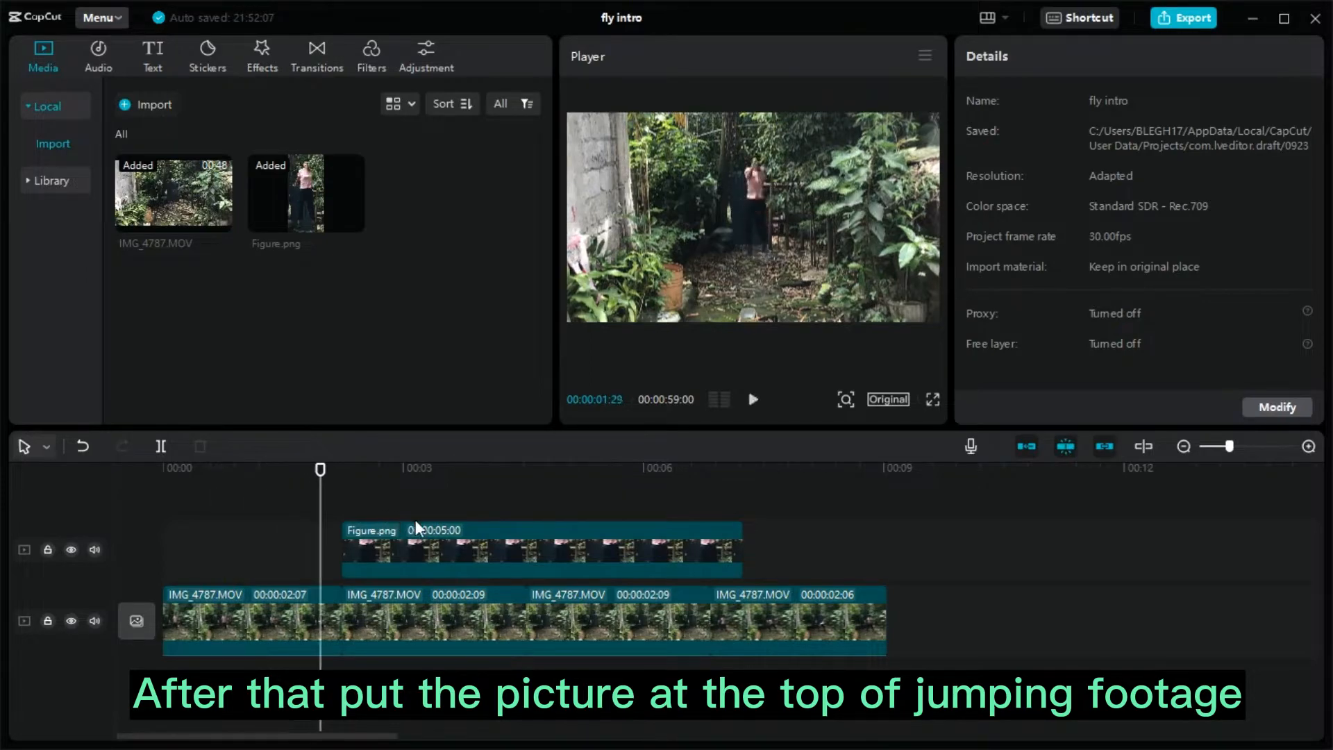
pyautogui.moveTo(386, 553); pyautogui.dragTo(362, 554)
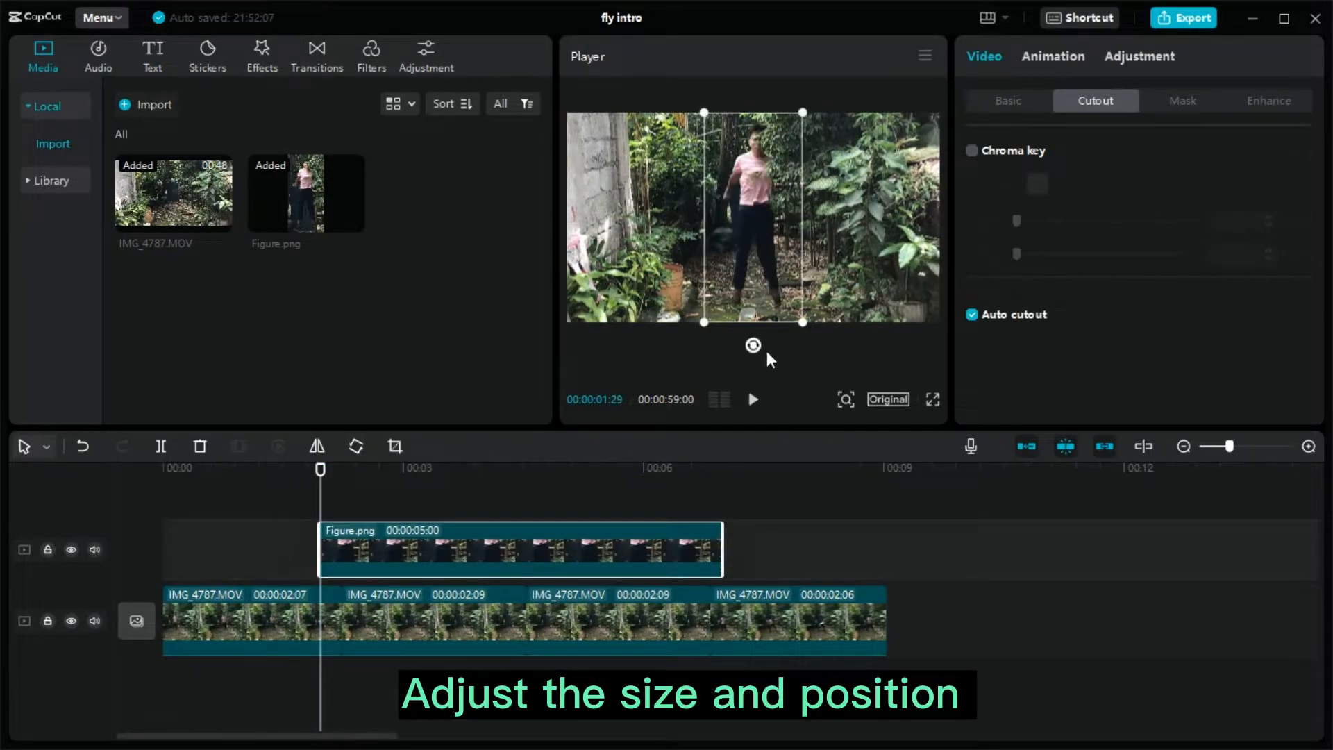
# Scale the cutout to 62% over the airborne figure, and trim and shift its clip to cover just the jump's peak.
pyautogui.moveTo(803, 322); pyautogui.dragTo(760, 298)
pyautogui.moveTo(755, 225); pyautogui.dragTo(755, 168)
pyautogui.moveTo(719, 547); pyautogui.dragTo(376, 563)
pyautogui.moveTo(336, 554); pyautogui.dragTo(356, 557)
pyautogui.press('space')
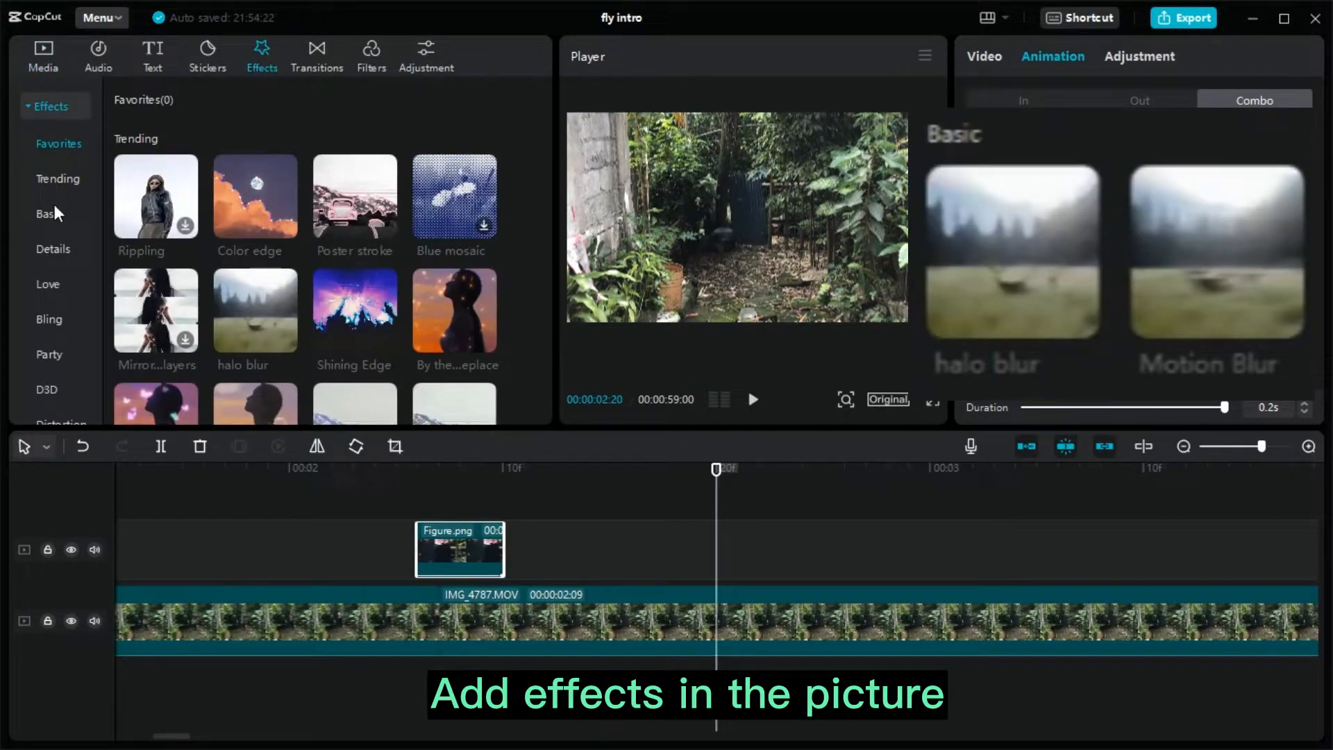
# Apply the Basic effects halo blur and Motion Blur to the Figure.png clip.
pyautogui.click(51, 214)
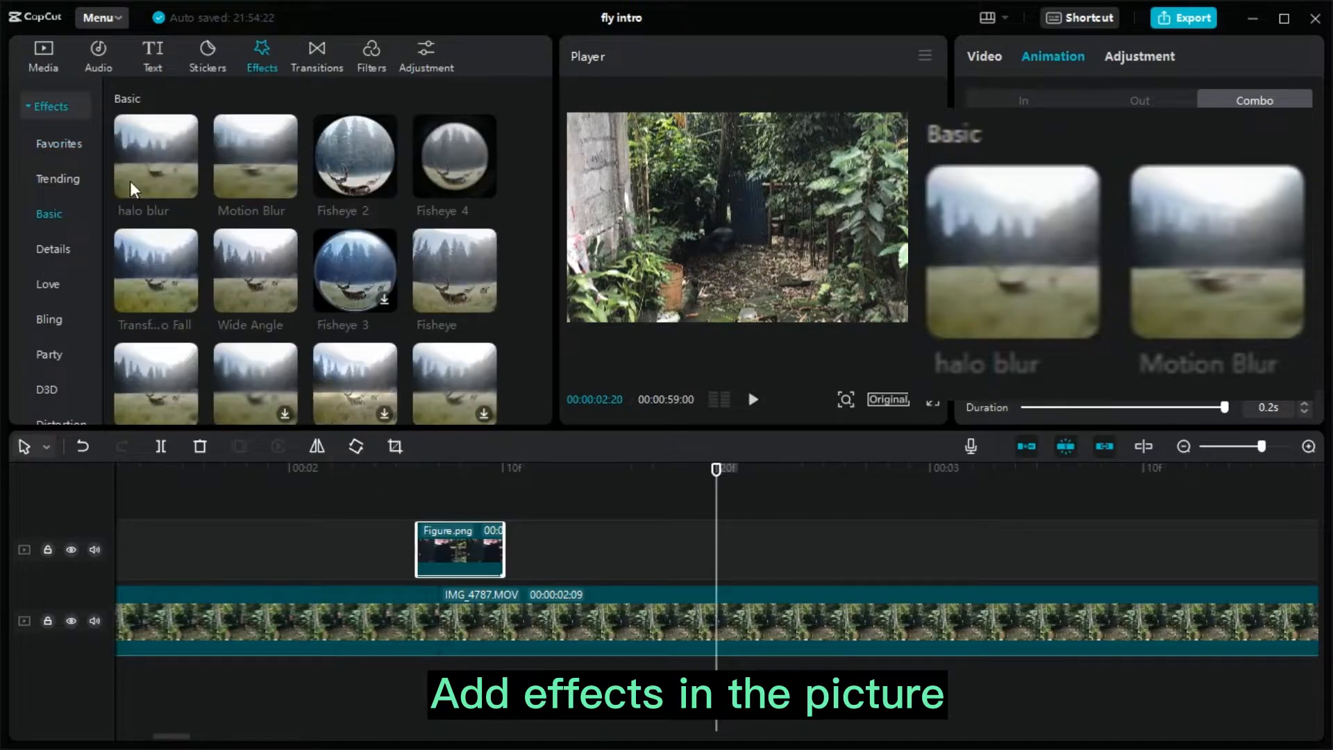
pyautogui.click(173, 160)
pyautogui.moveTo(172, 159); pyautogui.dragTo(444, 535)
pyautogui.moveTo(256, 156); pyautogui.dragTo(438, 549)
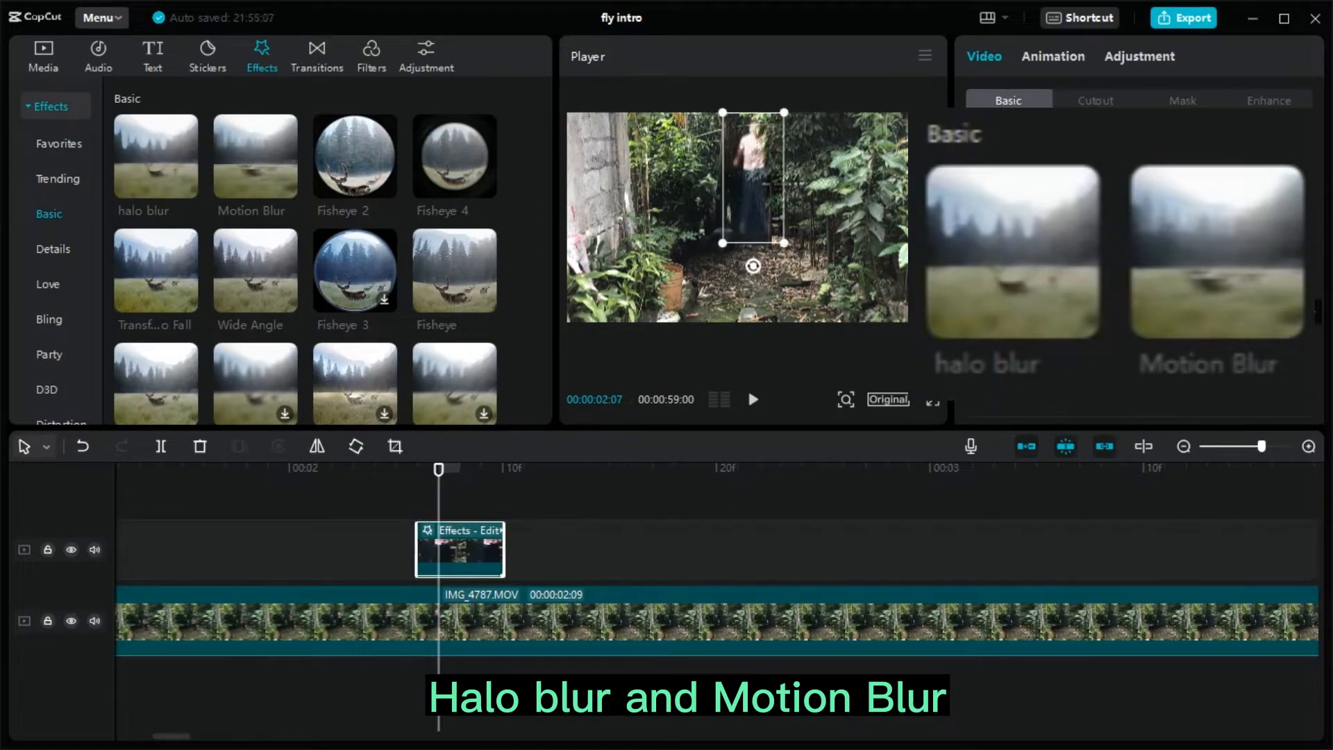
# Keyframe the picture's position from 00:00:02:07 so it rises out of the frame, reaching Y 1337.
pyautogui.press('Right')
pyautogui.press('Right')
pyautogui.press('Right')
pyautogui.press('Left')
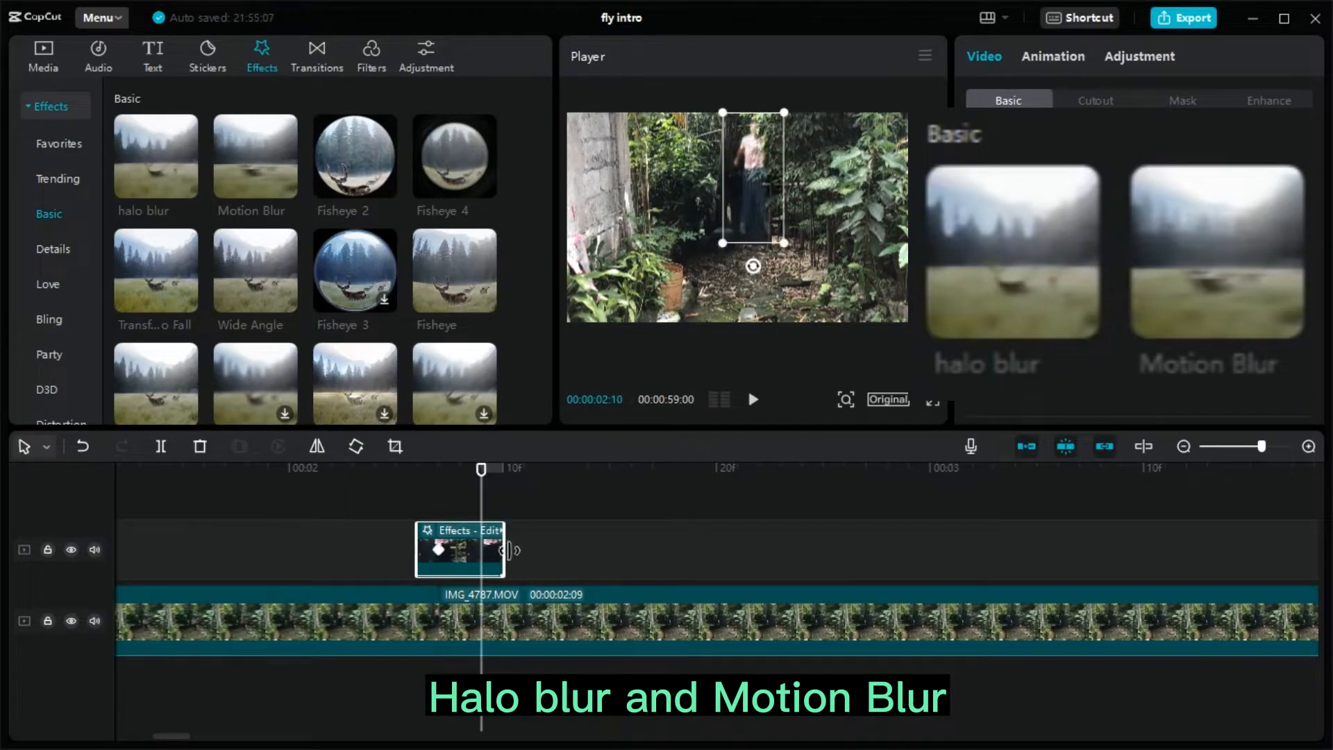
pyautogui.click(522, 555)
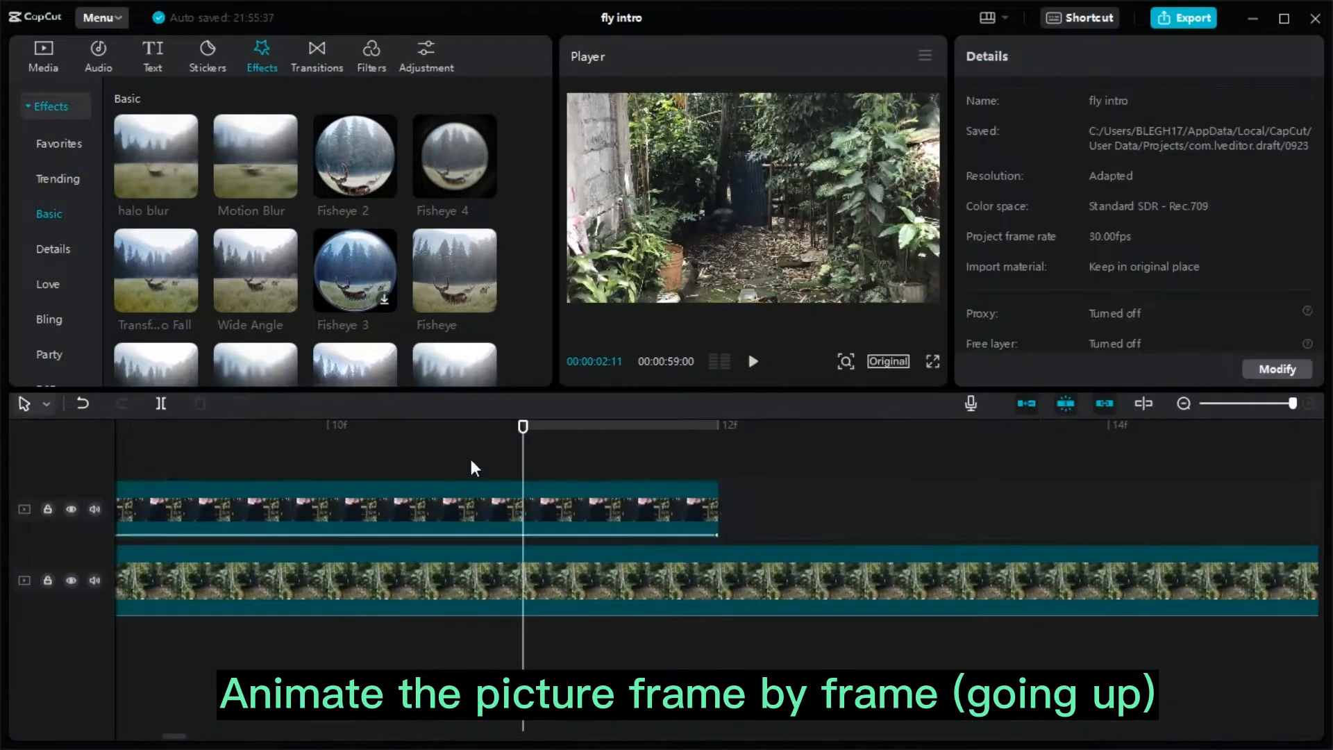
# Shorten the picture's upward animation and trim the end of its clip to 00:00:02:09.
pyautogui.scroll(-2, 211, 448)
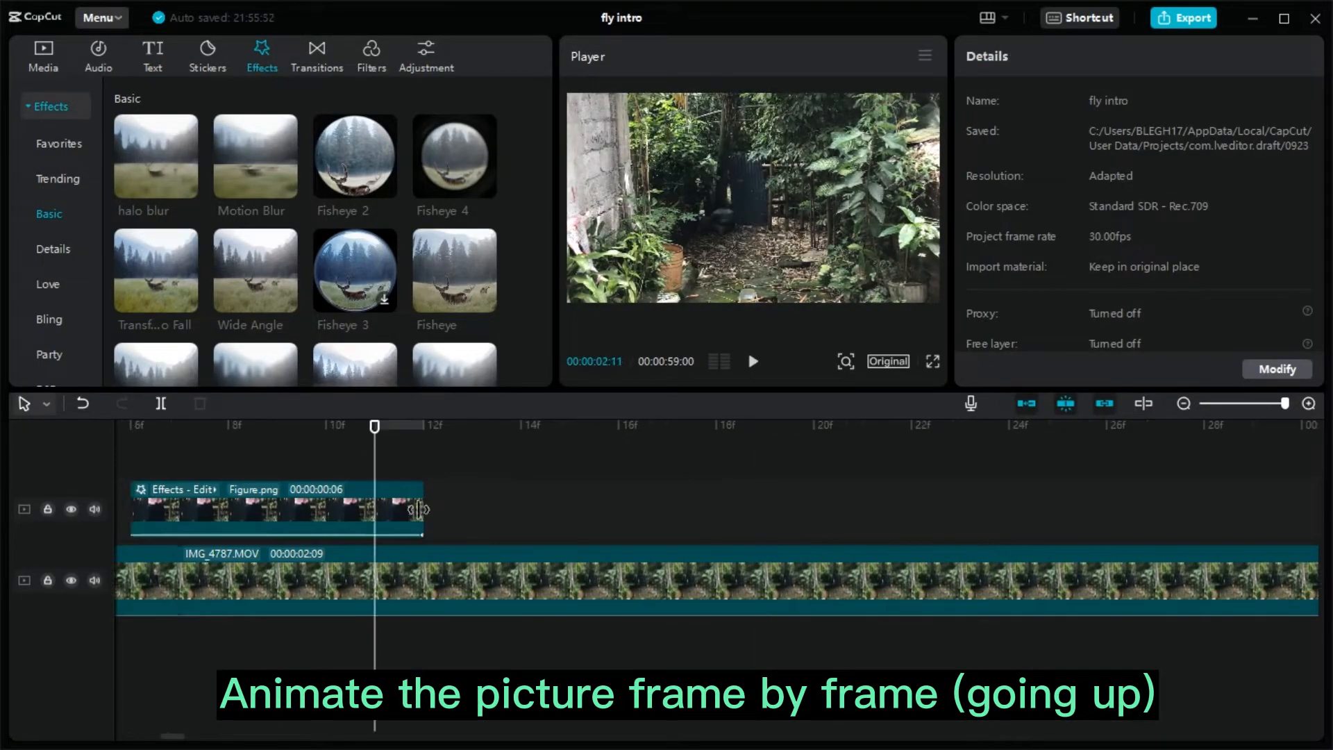
pyautogui.click(373, 506)
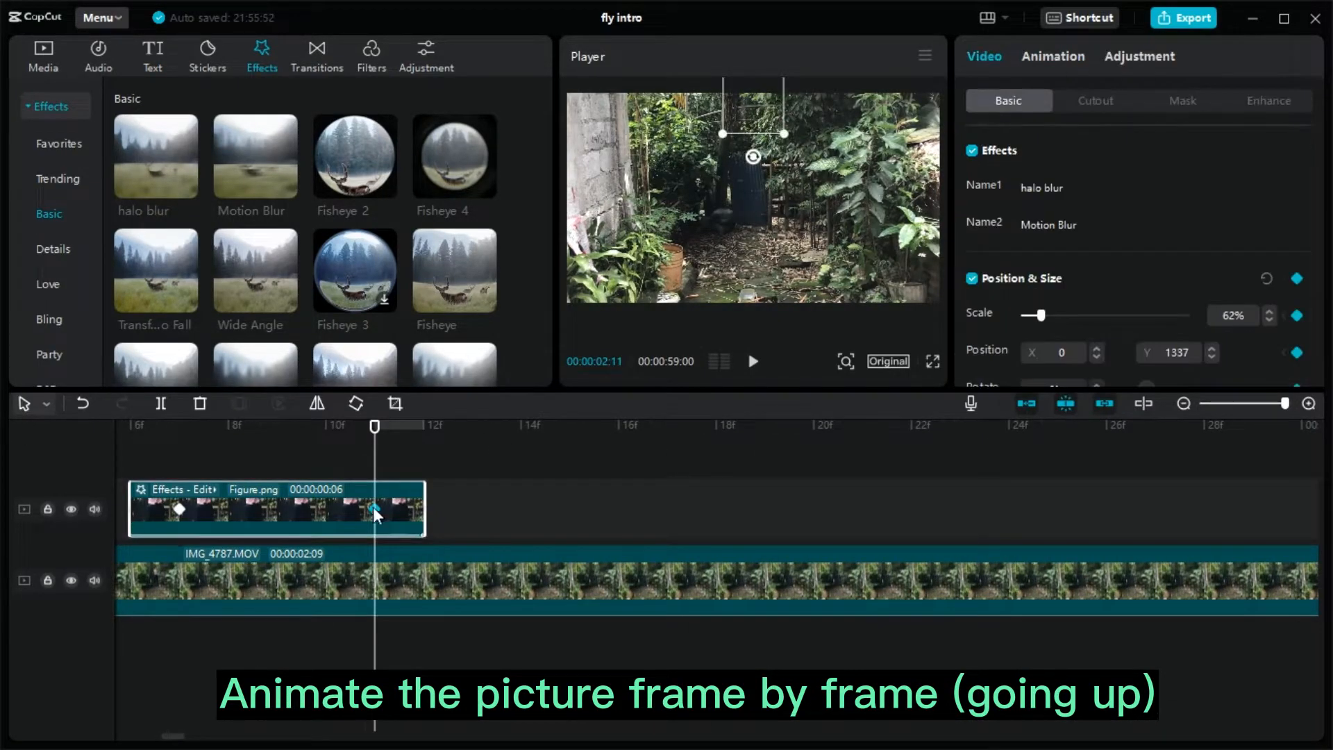
pyautogui.press('Left')
pyautogui.press('Left')
pyautogui.moveTo(416, 529); pyautogui.dragTo(310, 529)
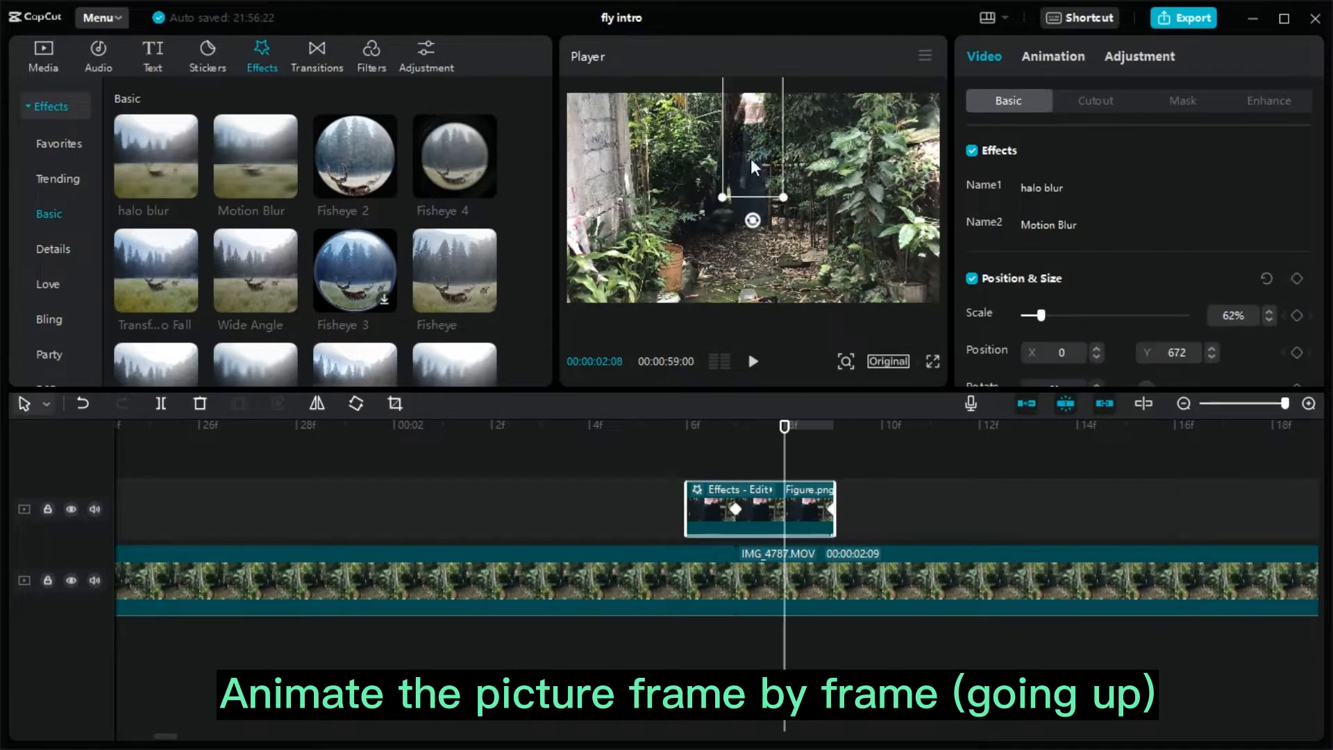
# Split the jumping footage at 00:00:02:05, one frame before the picture clip starts.
pyautogui.click(678, 454)
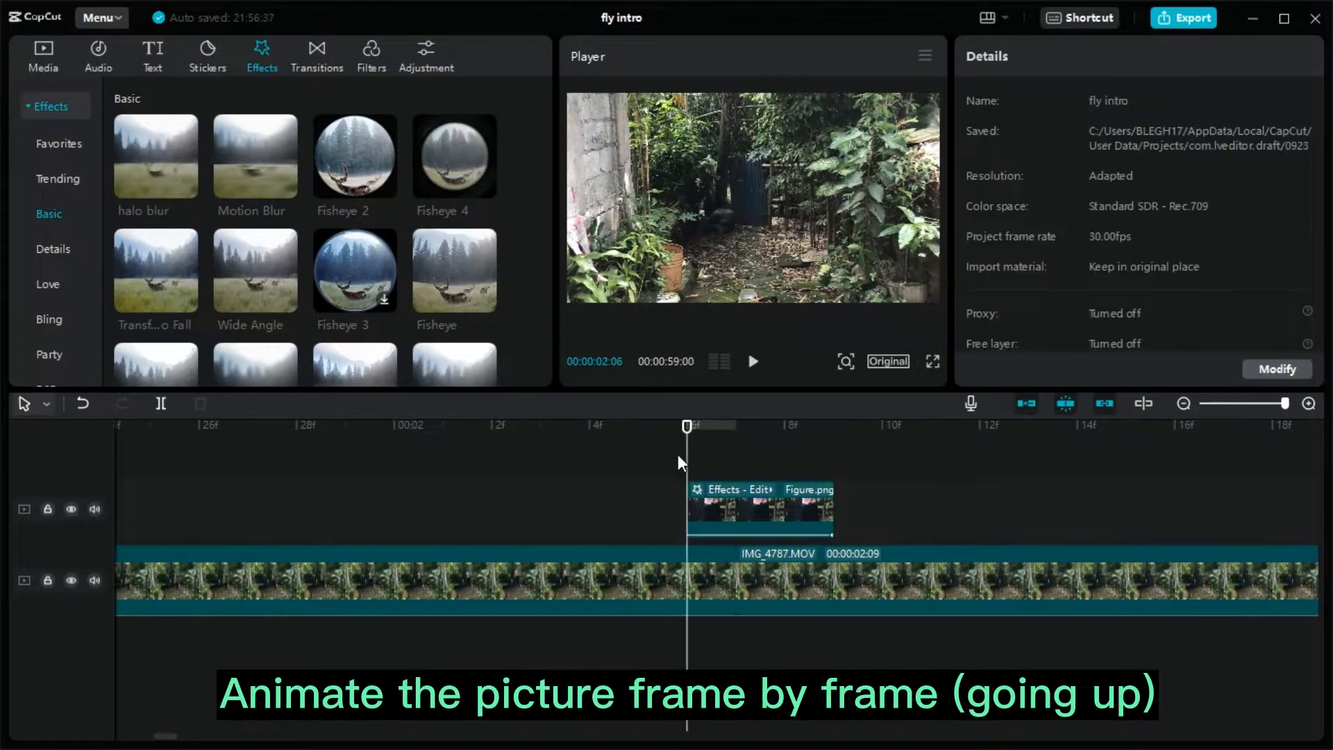
pyautogui.press('Left')
pyautogui.click(657, 582)
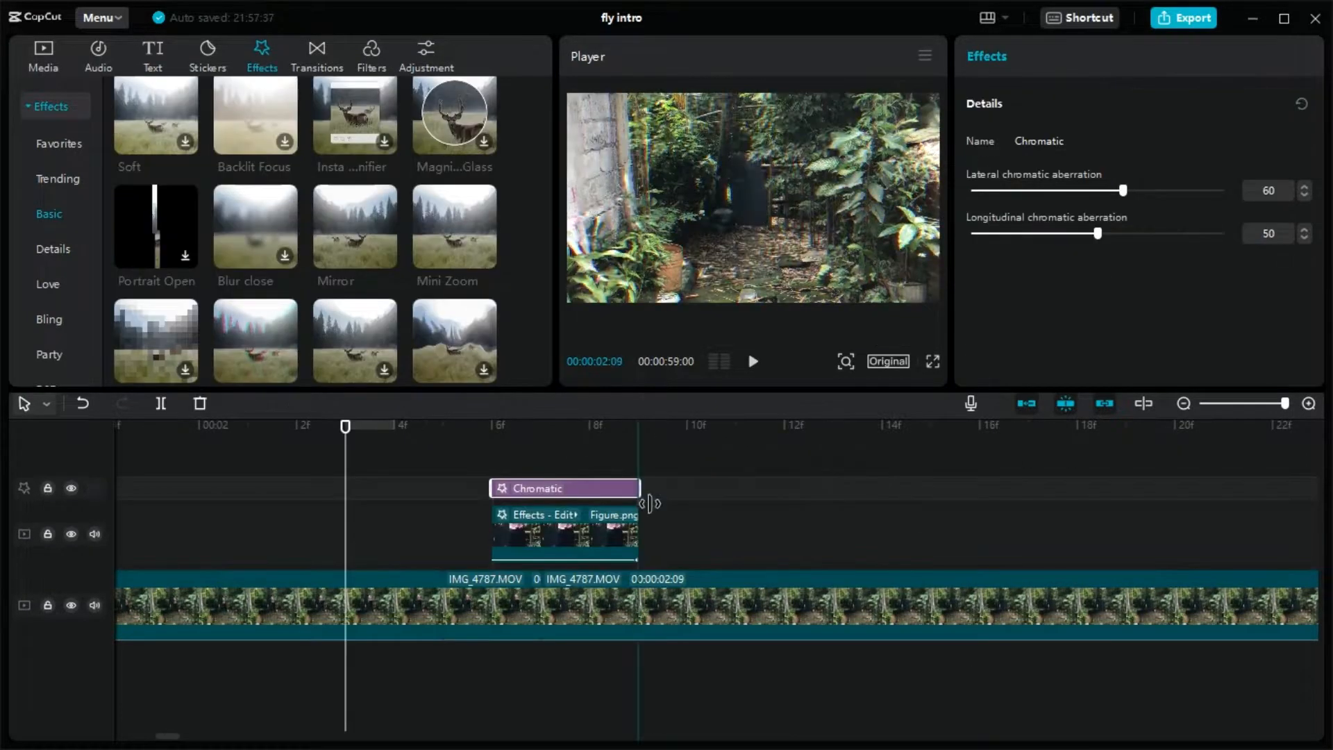
# Stretch the Chromatic effect's start to 00:00:02:05 and add the Nature effect Lightning Crack above it from 00:00:02:04.
pyautogui.moveTo(485, 488); pyautogui.dragTo(443, 488)
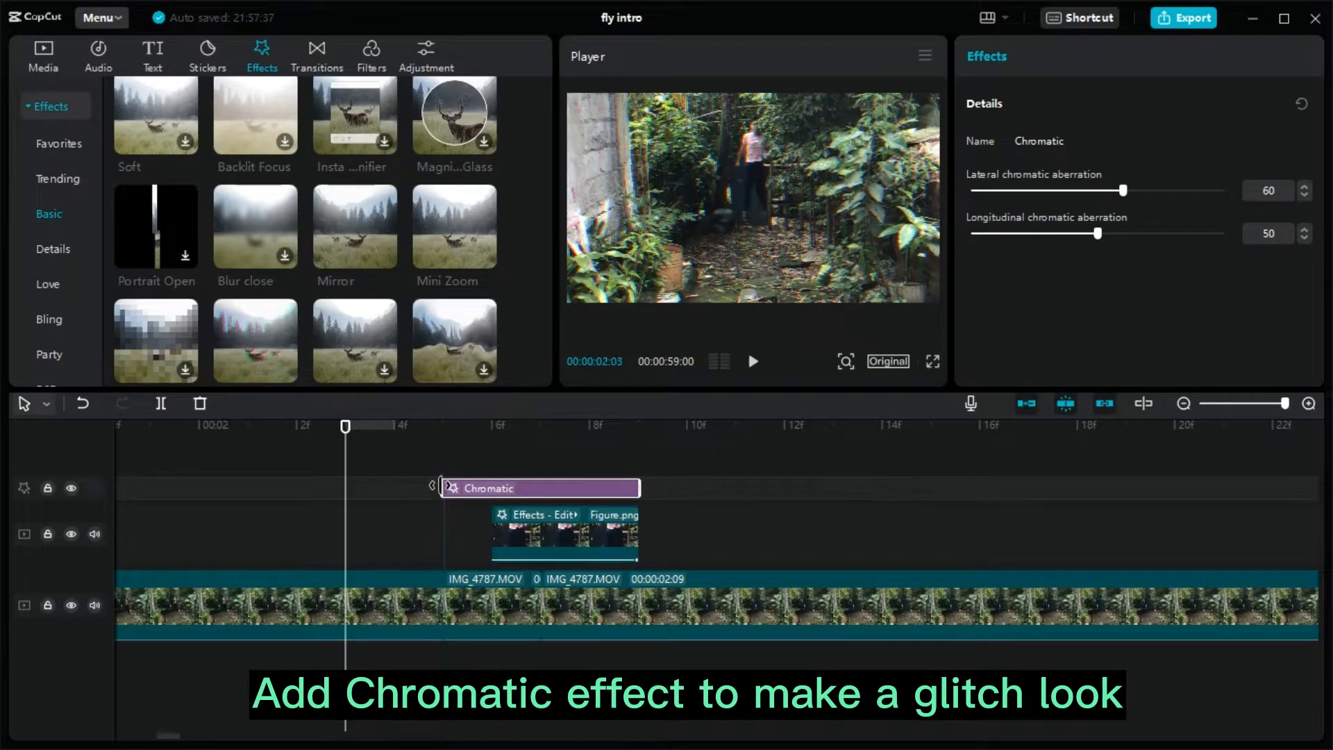
pyautogui.click(435, 462)
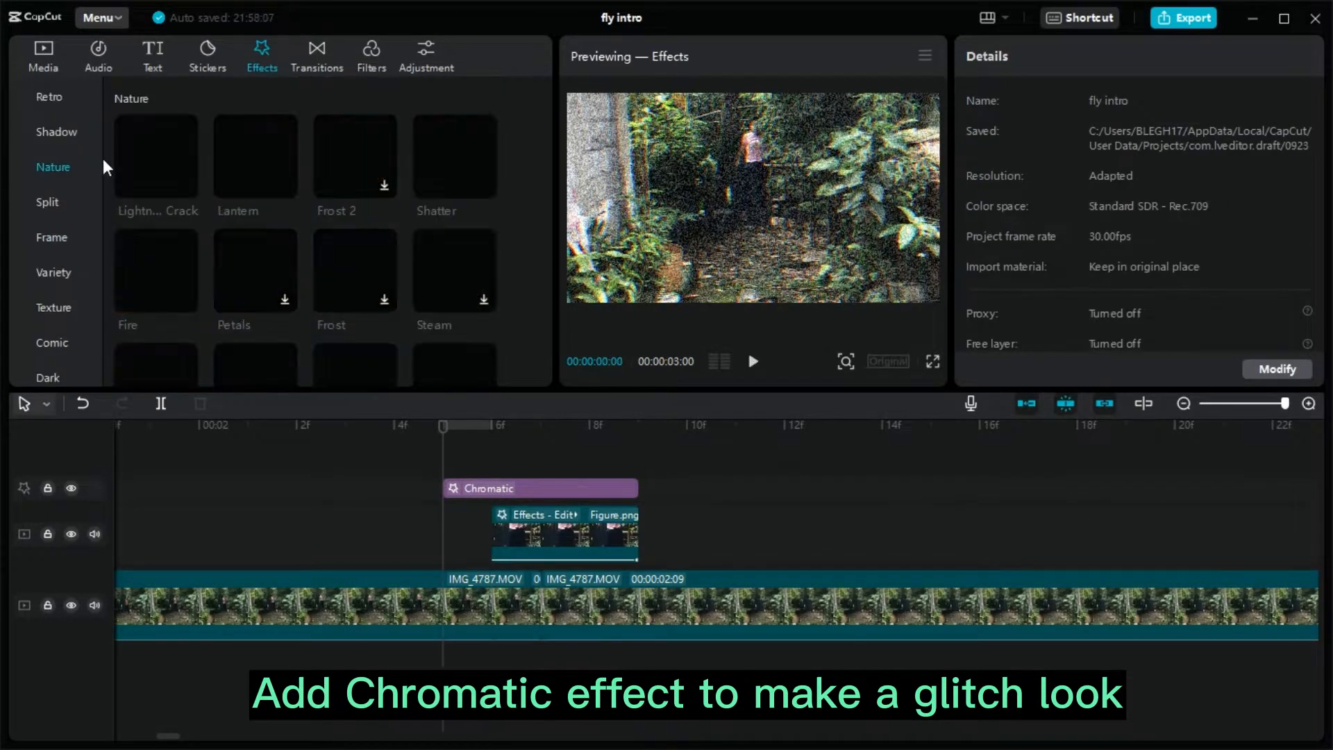
pyautogui.moveTo(161, 169)
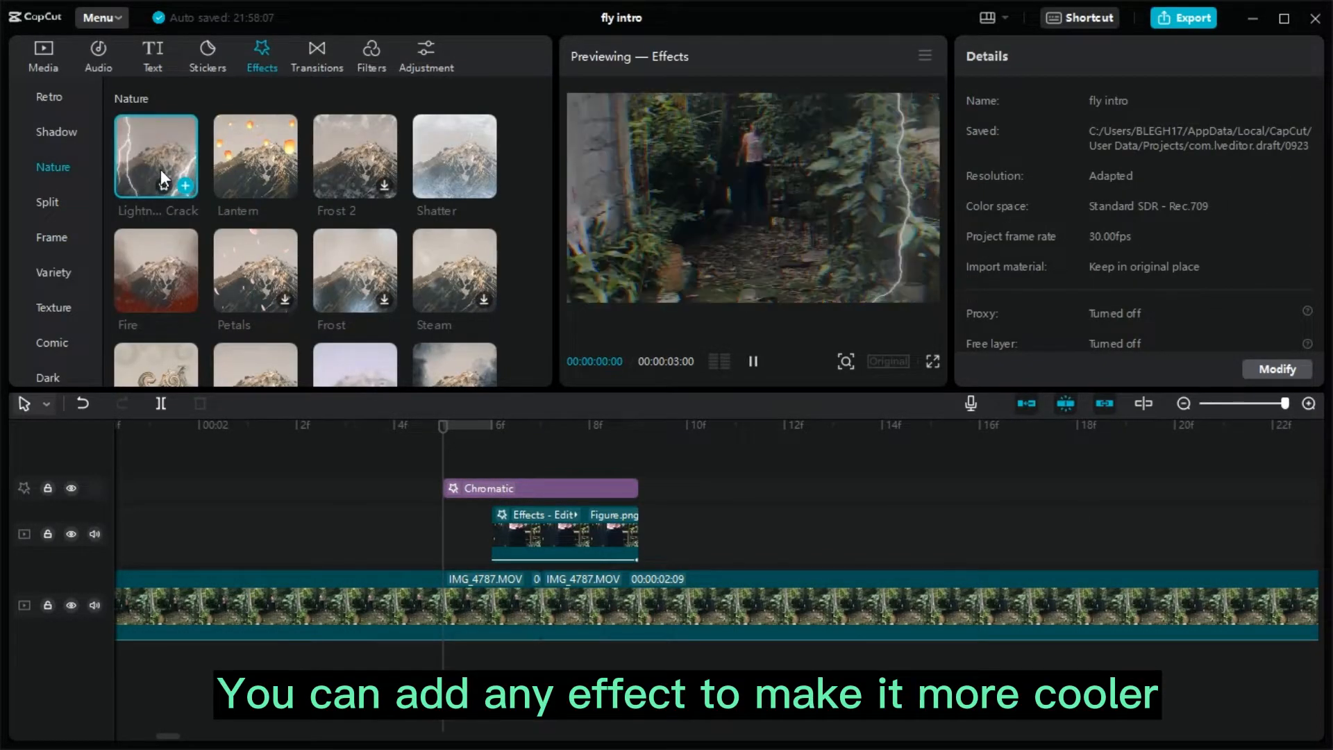
pyautogui.moveTo(161, 169); pyautogui.dragTo(415, 464)
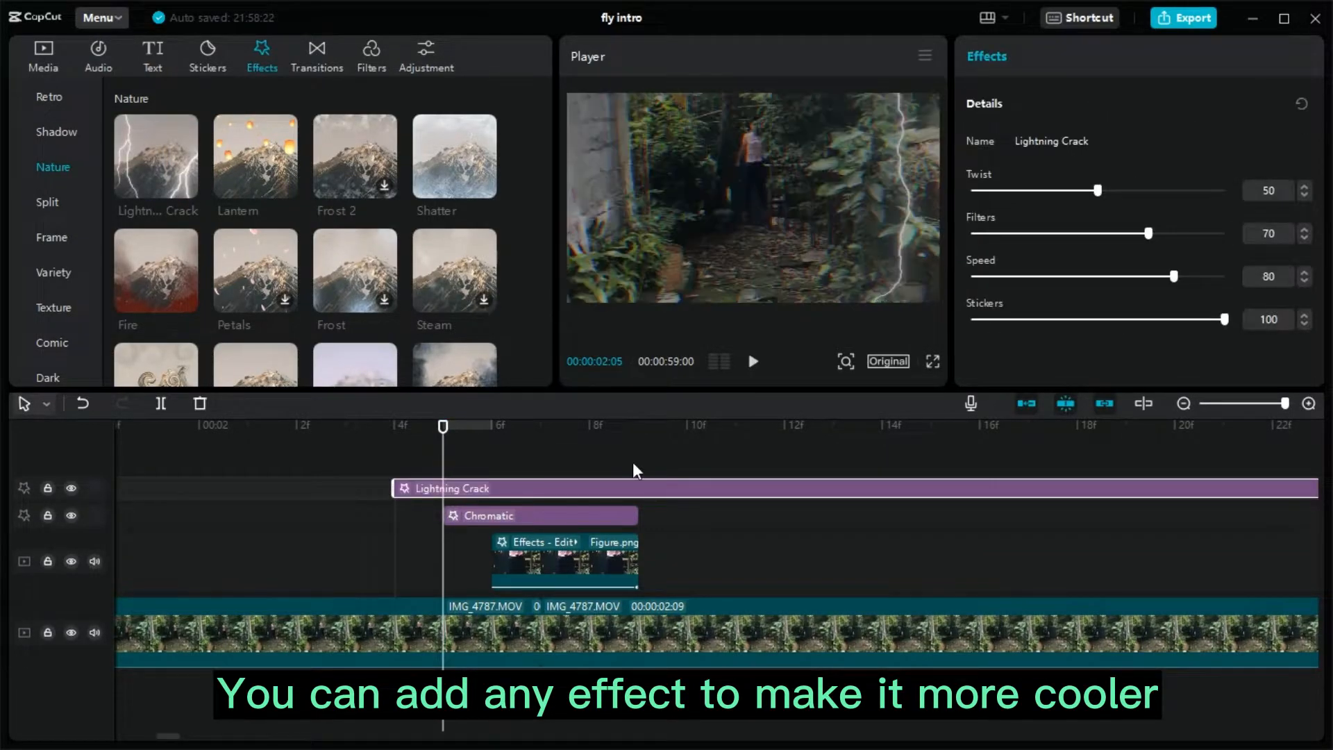
pyautogui.click(633, 463)
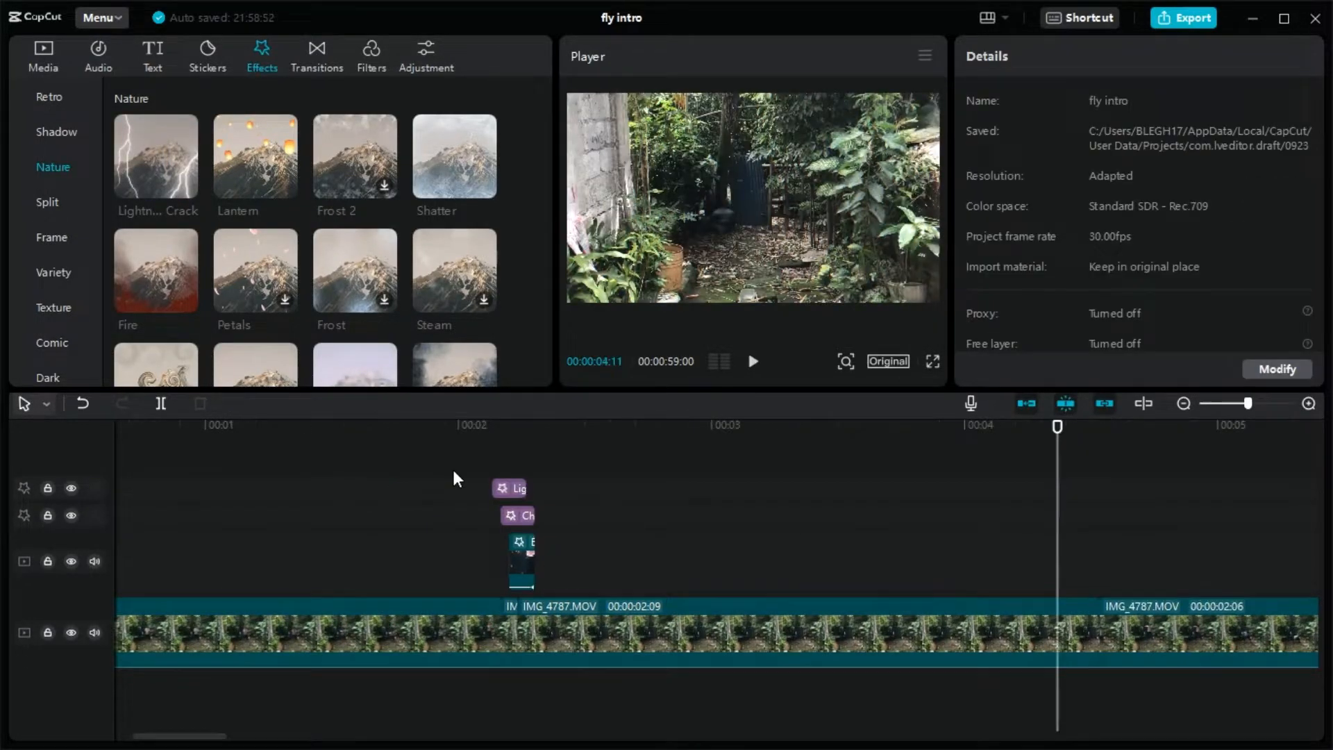
# Copy the Figure.png clip with its Lightning Crack and Chromatic effects and place the copies over the start of the landing footage.
pyautogui.moveTo(452, 468); pyautogui.dragTo(571, 556)
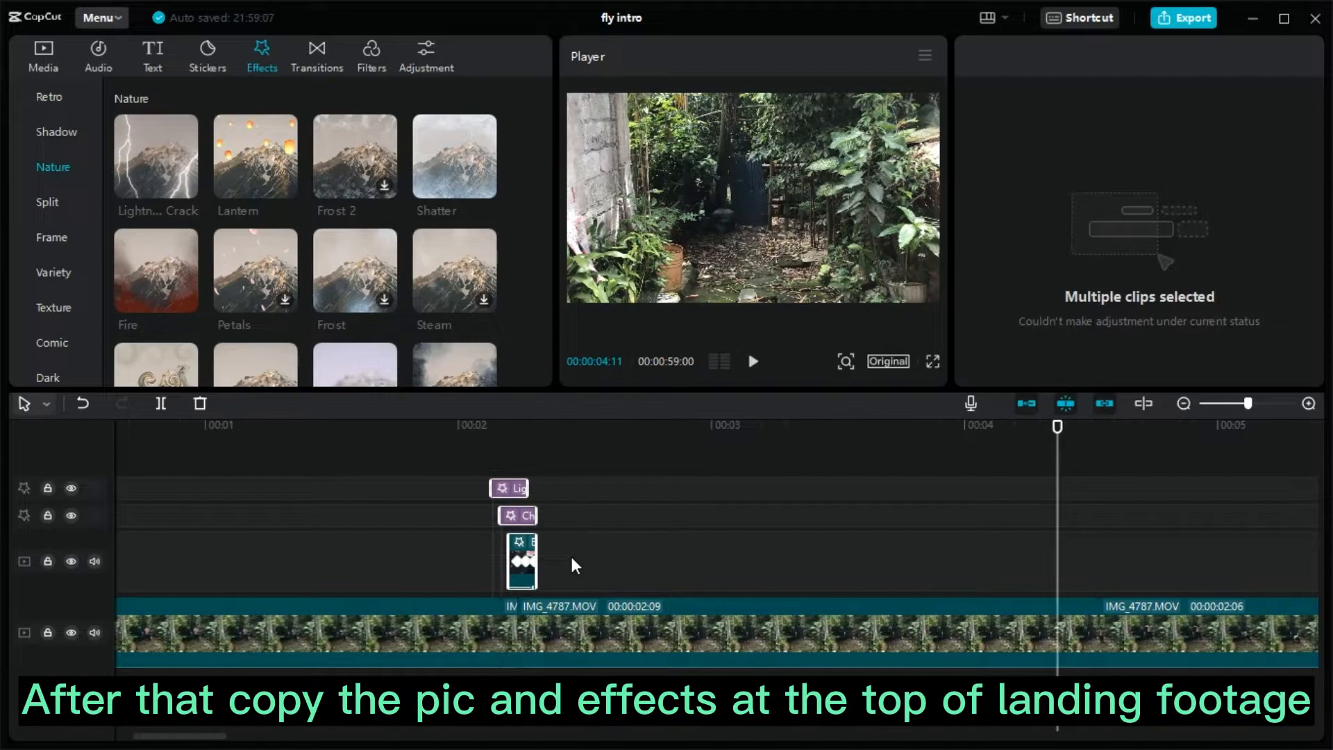
pyautogui.hotkey('ctrl', 'c')
pyautogui.hotkey('ctrl', 'v')
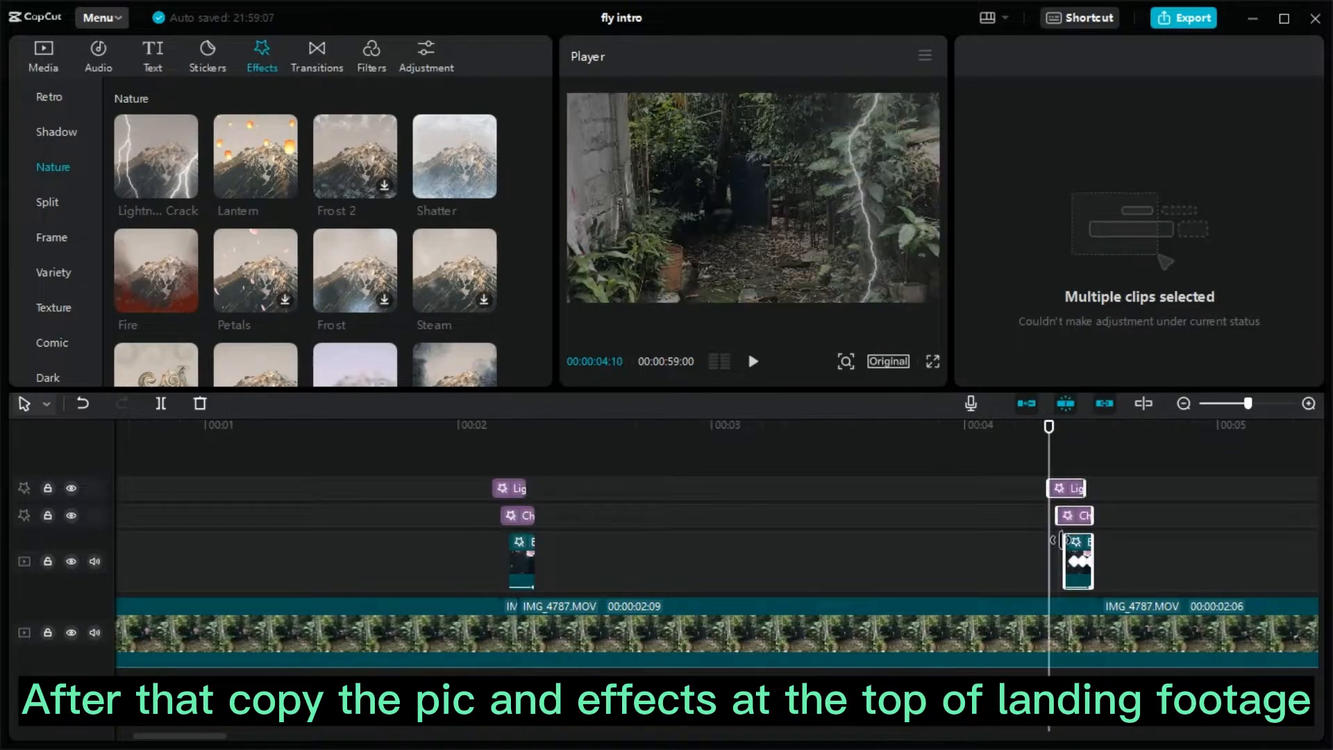
pyautogui.moveTo(1076, 579); pyautogui.dragTo(1103, 580)
pyautogui.press('space')
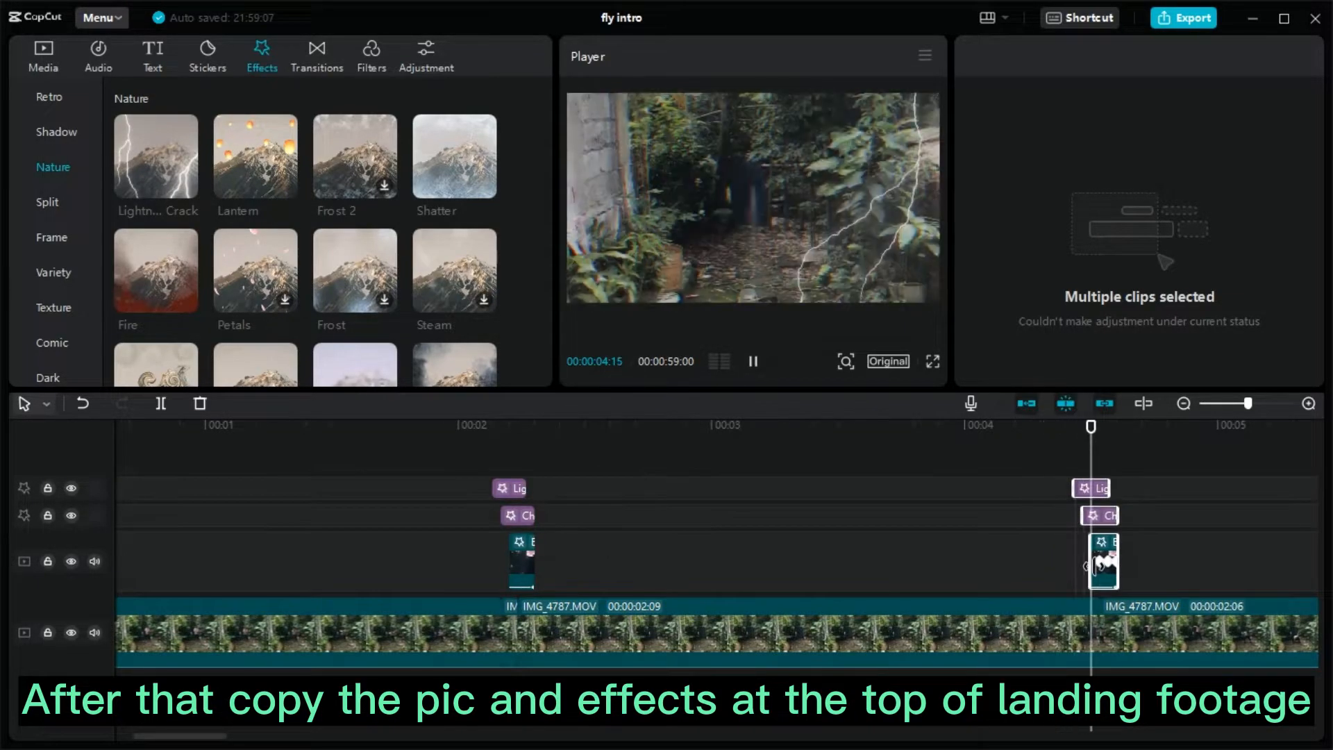
pyautogui.press('space')
pyautogui.click(1218, 486)
# Reposition the copied picture at its keyframes from 00:00:04:16 so its motion matches the person's landing.
pyautogui.hscroll(5, 1042, 469)
pyautogui.click(488, 560)
pyautogui.click(462, 474)
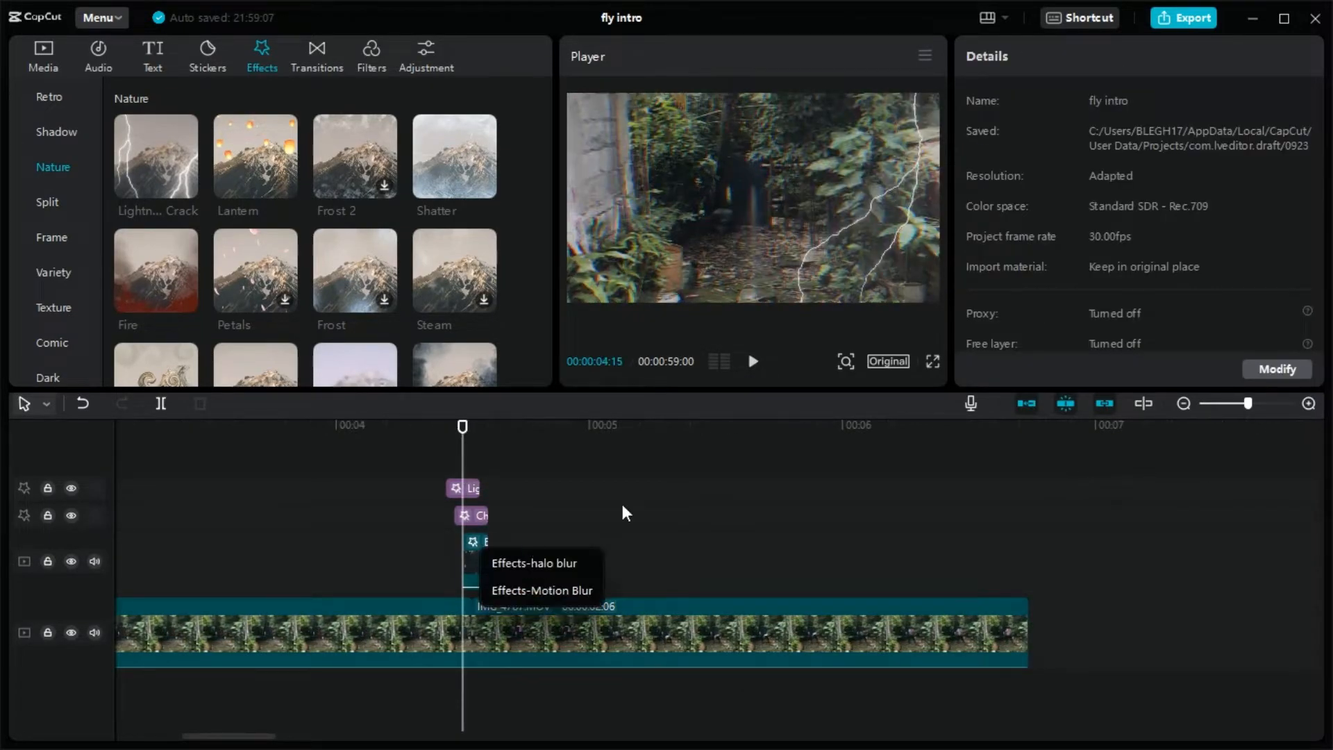
pyautogui.scroll(2, 622, 506)
pyautogui.click(497, 562)
pyautogui.press('Left')
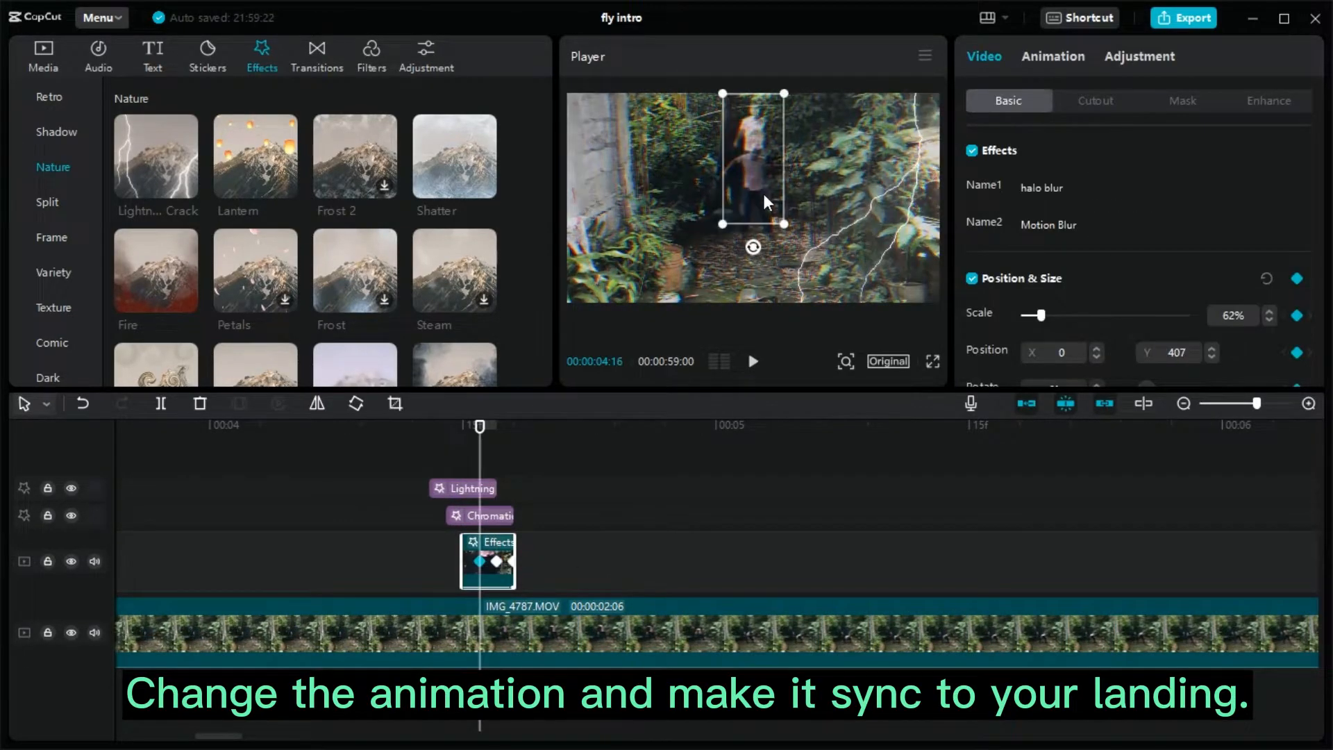
pyautogui.press('Right')
pyautogui.moveTo(763, 197); pyautogui.dragTo(756, 195)
pyautogui.press('Right')
pyautogui.click(755, 195)
# Extend the end of the landing picture clip by one frame and play the section to check it.
pyautogui.moveTo(514, 561); pyautogui.dragTo(531, 561)
pyautogui.click(425, 455)
pyautogui.press('space')
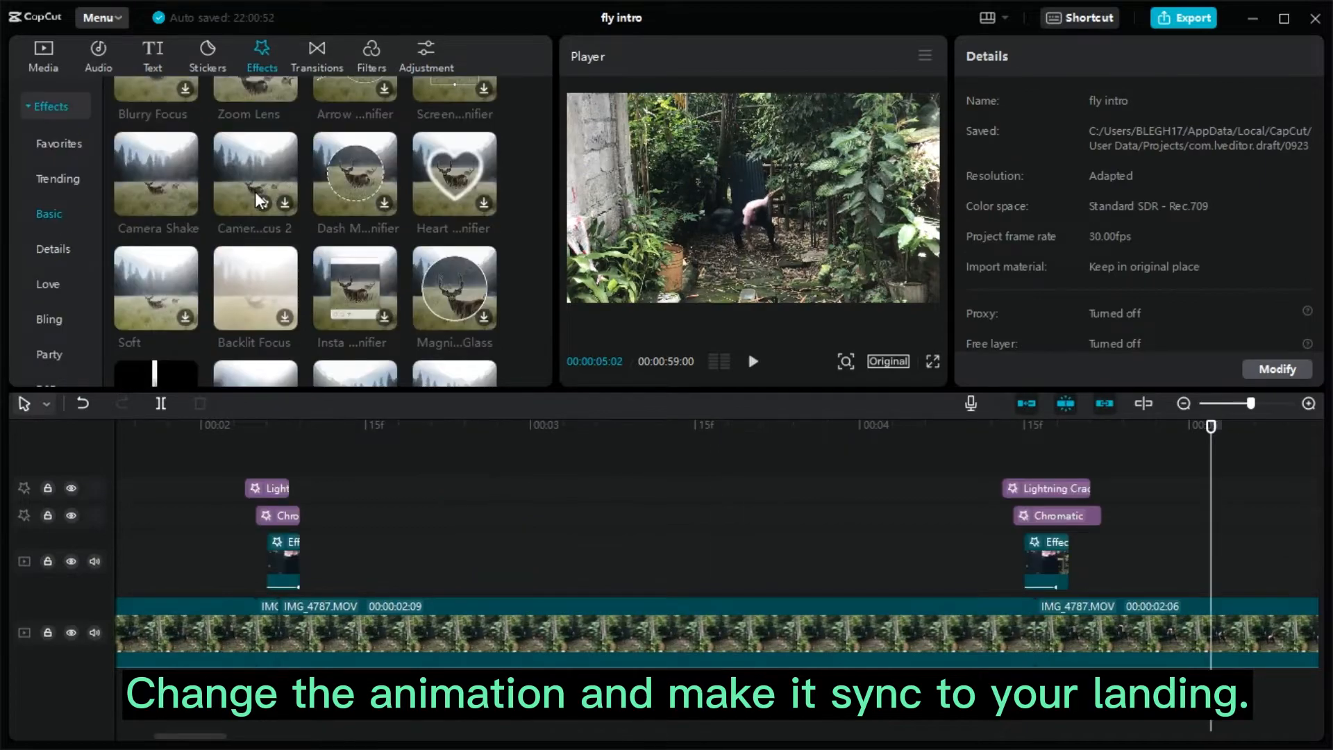
# Add the Basic effect Camera Shake above the effects at both takeoff and landing, ending the landing one with Lightning Crack.
pyautogui.scroll(-1, 251, 193)
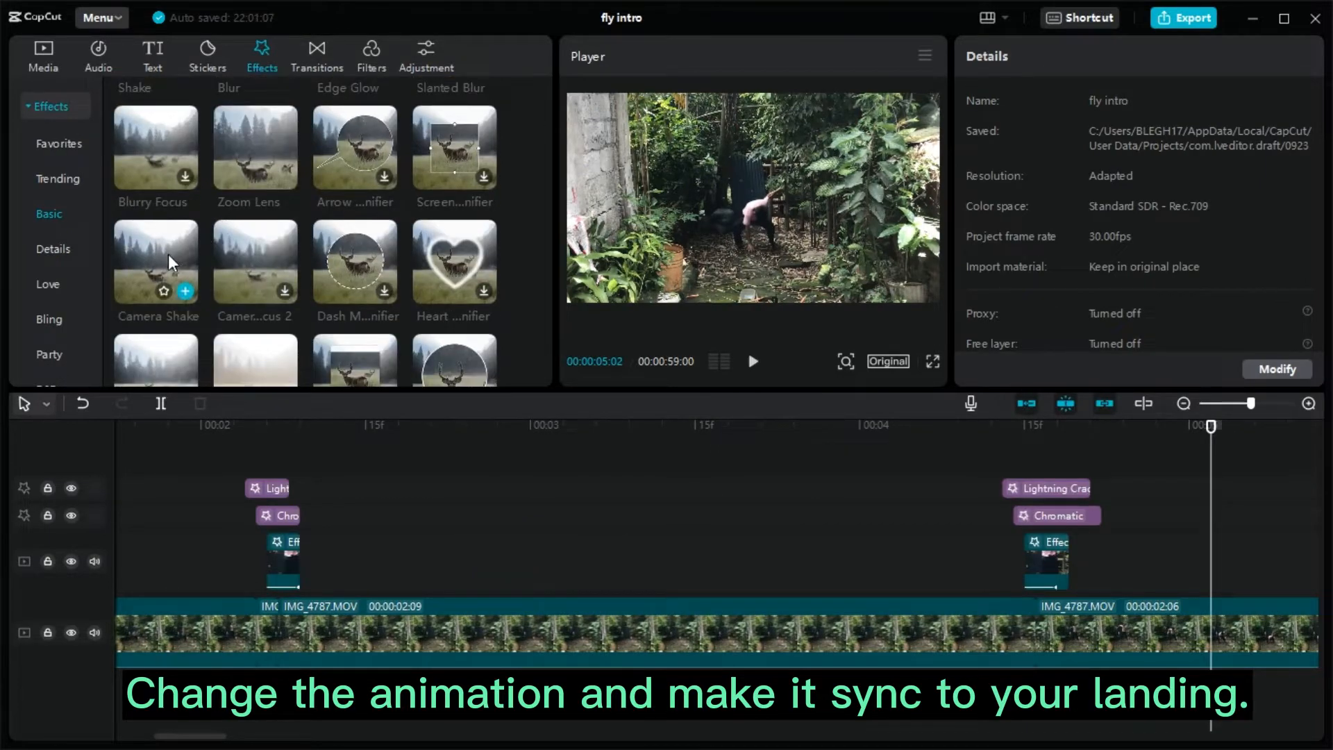
pyautogui.moveTo(167, 254); pyautogui.dragTo(244, 466)
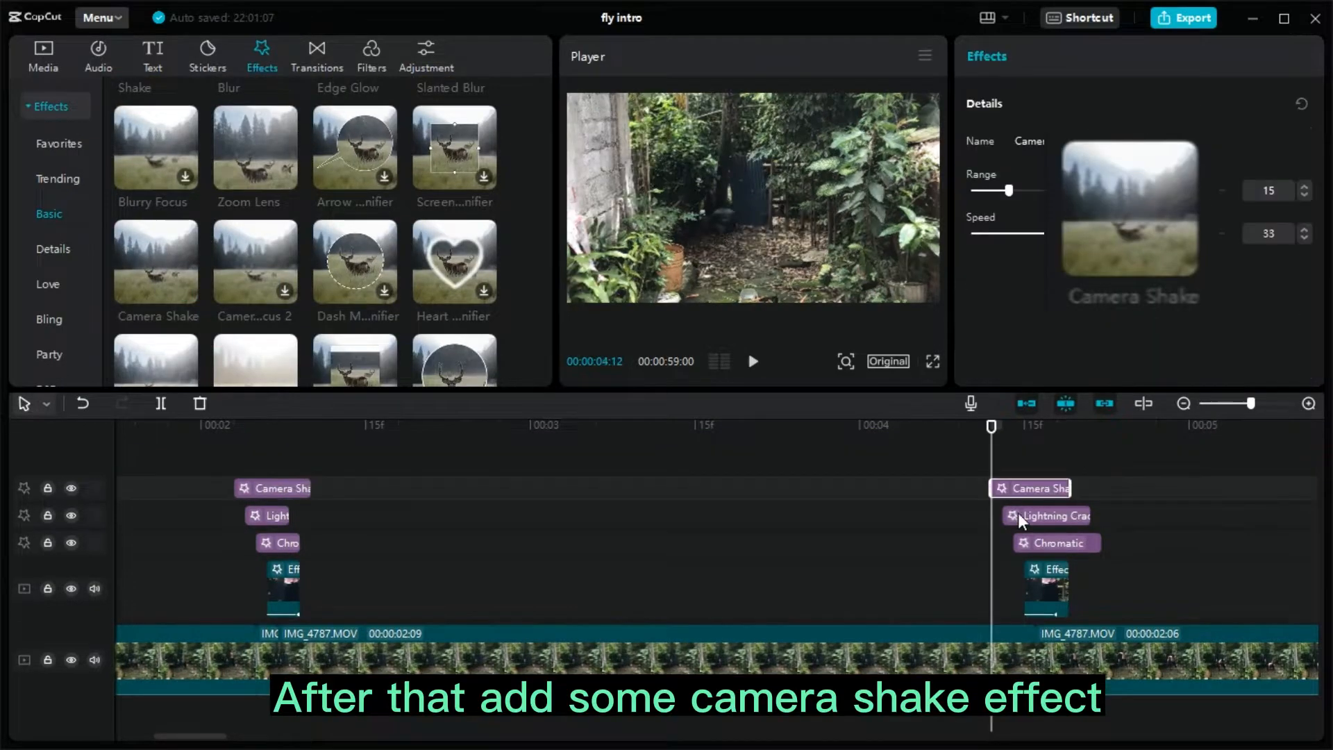
pyautogui.moveTo(1047, 494)
pyautogui.mouseDown()
pyautogui.moveTo(1104, 489)
pyautogui.moveTo(1025, 492)
pyautogui.mouseUp()
pyautogui.press('space')
pyautogui.click(222, 462)
pyautogui.press('space')
pyautogui.click(220, 460)
pyautogui.press('space')
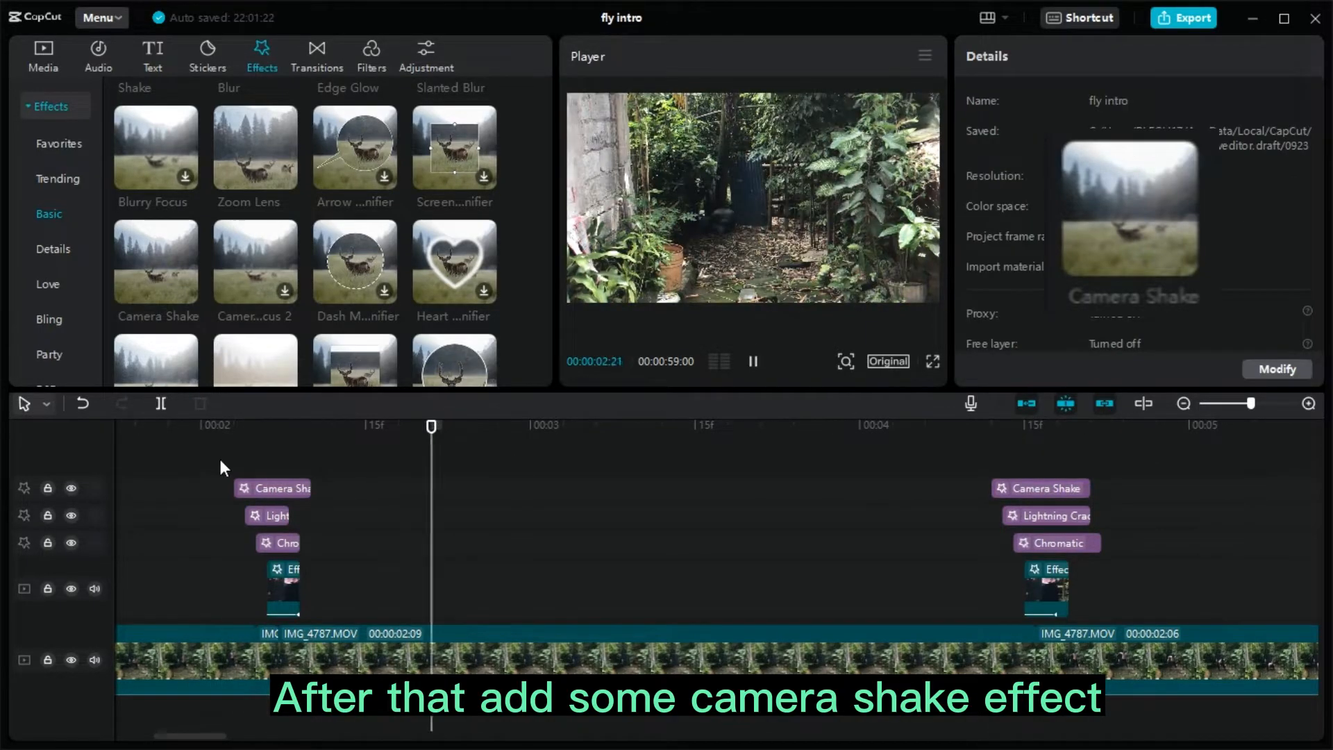
# Lengthen the takeoff Camera Shake effect to run from 00:00:02:00 to about 00:00:02:12, and preview the result.
pyautogui.moveTo(235, 489); pyautogui.dragTo(222, 489)
pyautogui.moveTo(310, 489); pyautogui.dragTo(322, 488)
pyautogui.moveTo(222, 489); pyautogui.dragTo(202, 488)
pyautogui.click(182, 472)
pyautogui.press('space')
pyautogui.click(984, 461)
pyautogui.press('space')
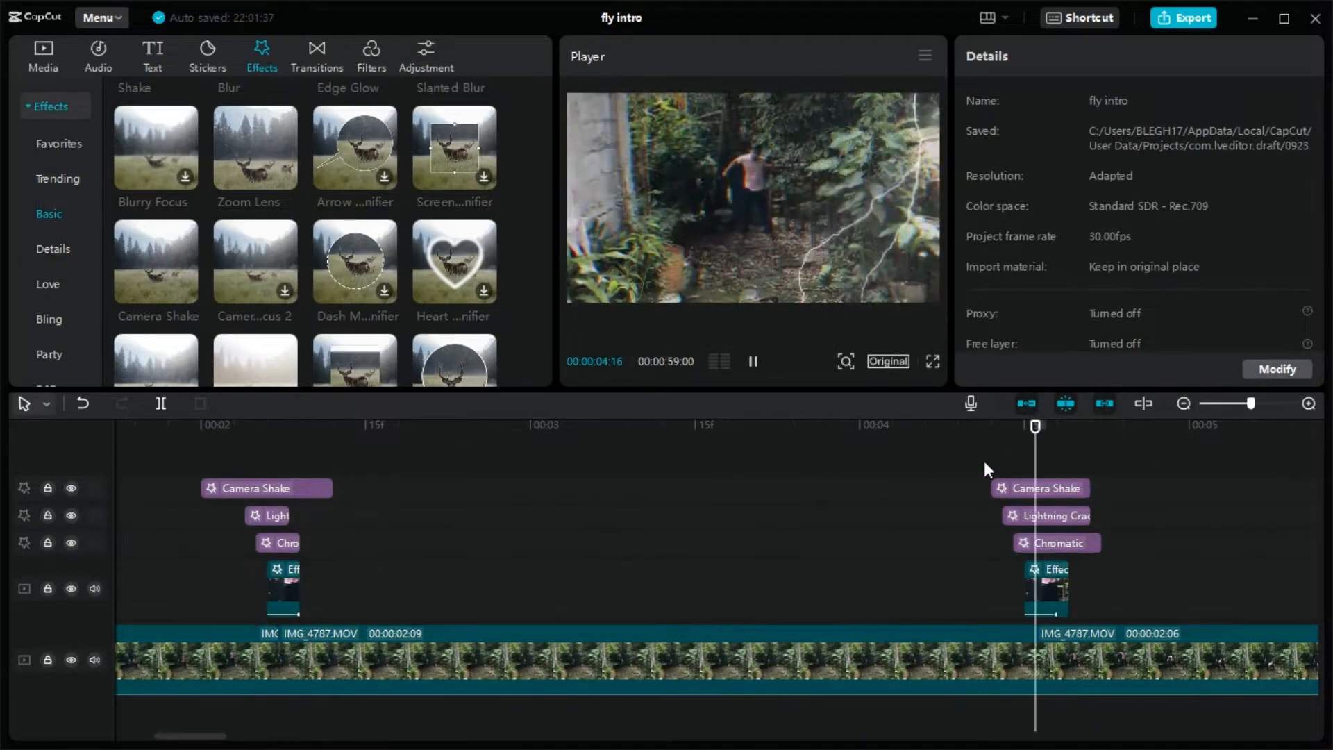
# Shift the landing picture clip one frame later and replay the landing to check its timing.
pyautogui.click(431, 462)
pyautogui.moveTo(452, 590); pyautogui.dragTo(464, 590)
pyautogui.click(381, 465)
pyautogui.press('space')
pyautogui.press('space')
pyautogui.click(381, 468)
pyautogui.press('space')
pyautogui.click(352, 469)
pyautogui.press('space')
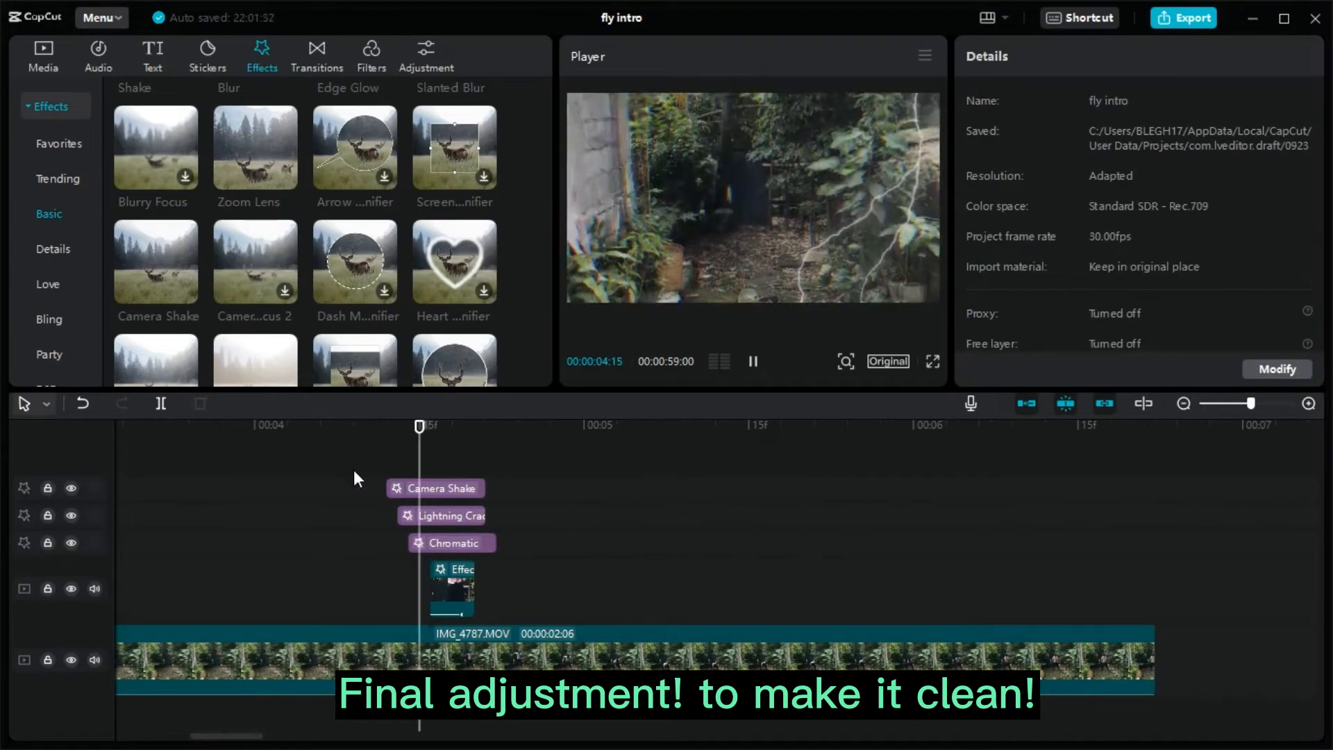
# Extend the end of the landing Camera Shake effect by two frames and of Lightning Crack by one frame.
pyautogui.click(413, 461)
pyautogui.press('space')
pyautogui.press('space')
pyautogui.moveTo(485, 488); pyautogui.dragTo(507, 488)
pyautogui.moveTo(485, 516); pyautogui.dragTo(496, 516)
pyautogui.click(428, 552)
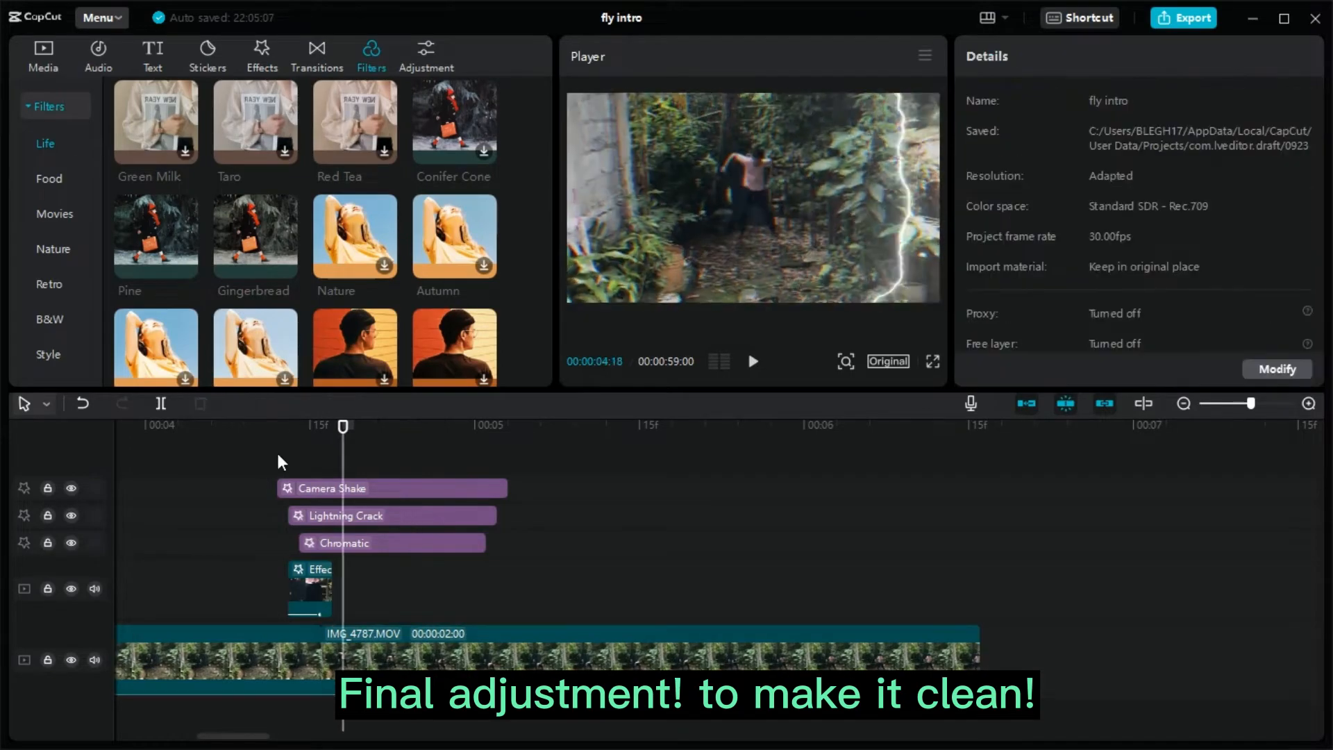
pyautogui.click(277, 461)
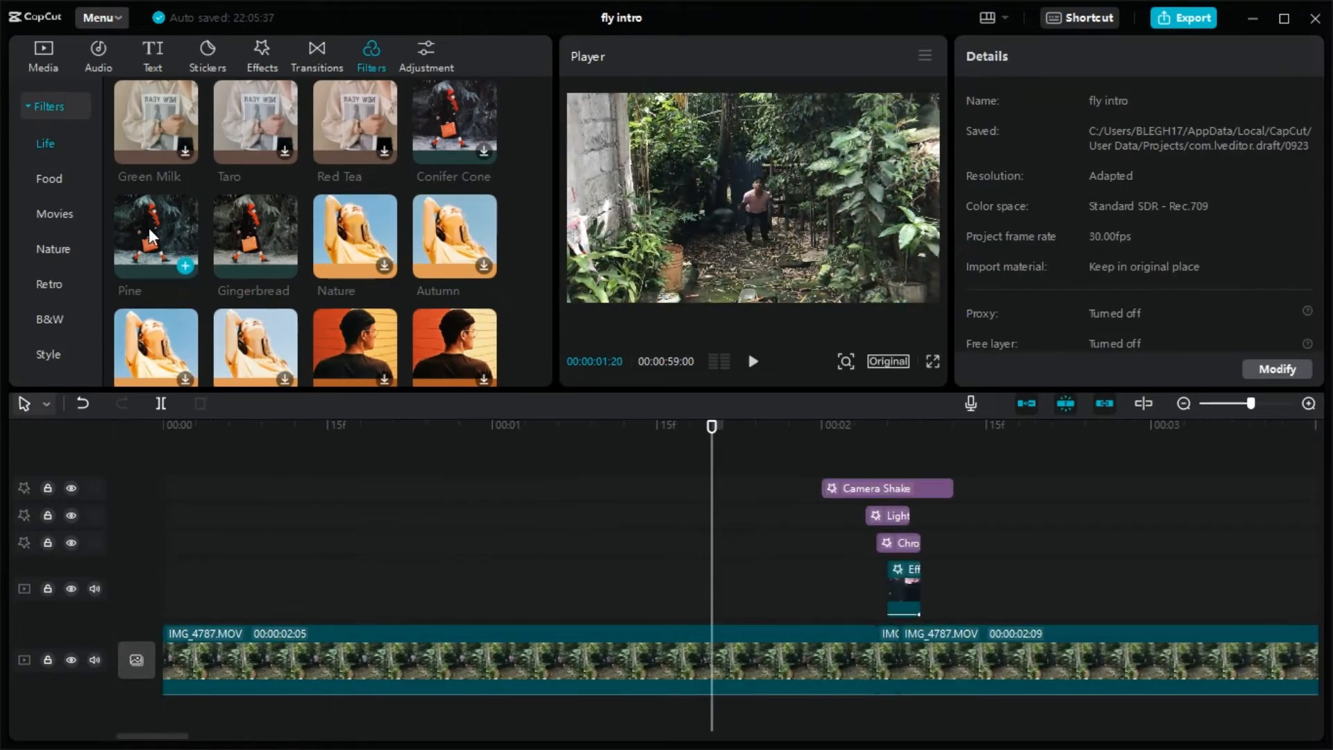
# Apply the Pine filter from the Life category to every IMG_4787.MOV segment and play the video from the start.
pyautogui.moveTo(149, 228)
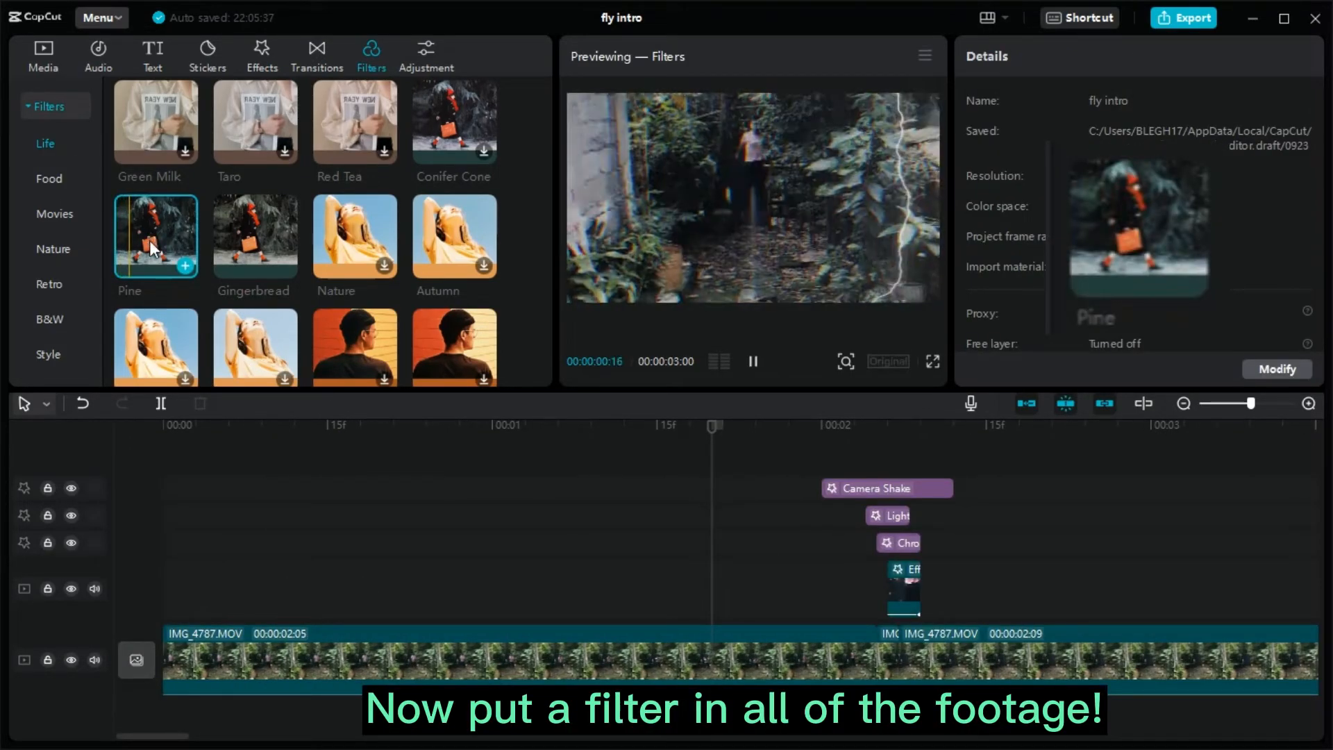
pyautogui.moveTo(148, 240); pyautogui.dragTo(271, 642)
pyautogui.moveTo(151, 238); pyautogui.dragTo(930, 659)
pyautogui.moveTo(152, 237); pyautogui.dragTo(888, 658)
pyautogui.moveTo(123, 736); pyautogui.dragTo(179, 736)
pyautogui.moveTo(151, 237); pyautogui.dragTo(813, 640)
pyautogui.moveTo(596, 427); pyautogui.dragTo(29, 449)
pyautogui.press('space')
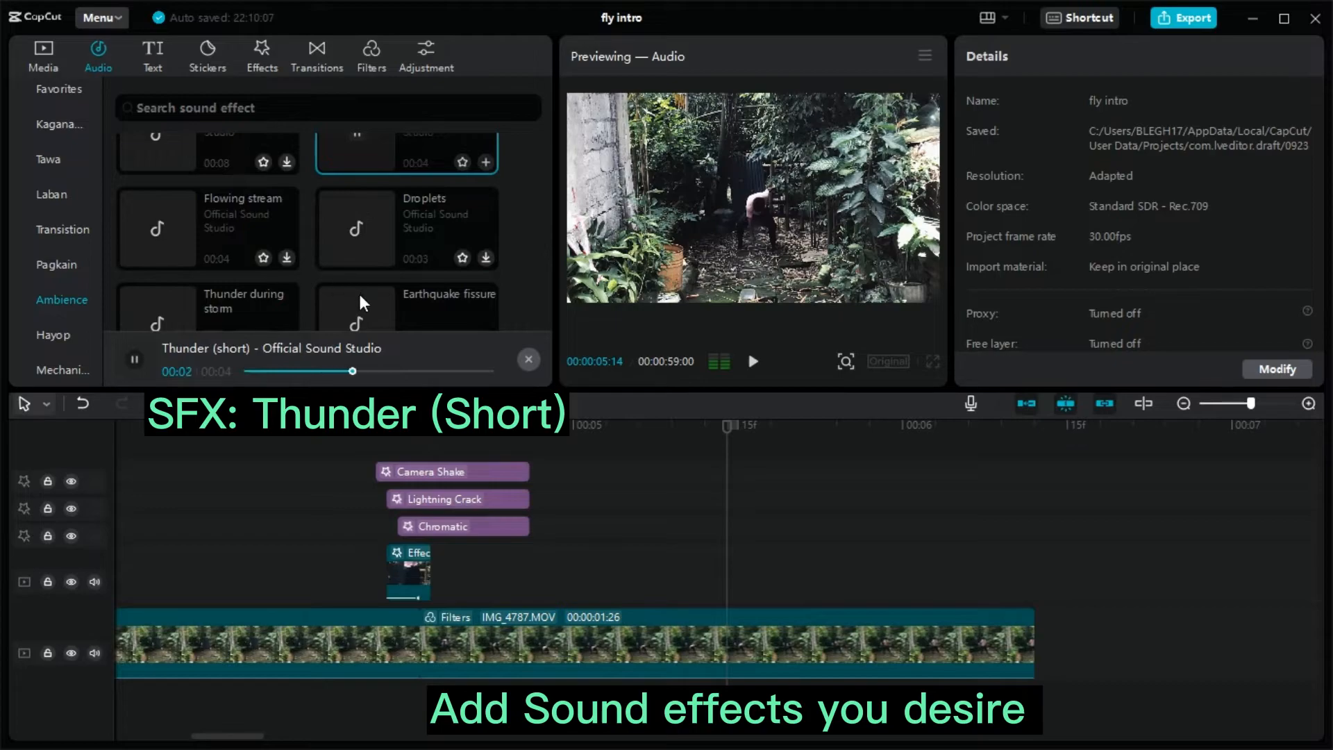
# Duplicate the Thunder (short) sound effect onto another audio track at about 00:00:04 for the landing.
pyautogui.scroll(-2, 358, 290)
pyautogui.scroll(1, 368, 215)
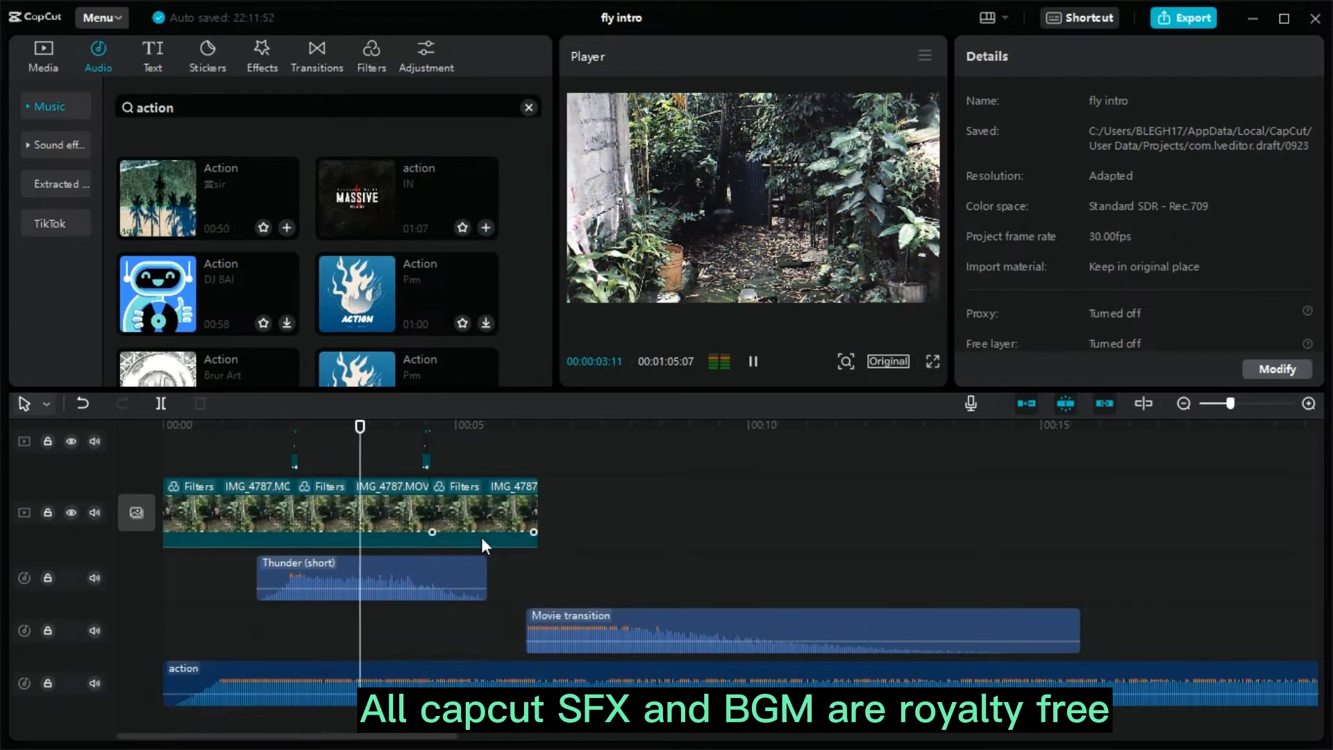
pyautogui.hotkey('ctrl', 'v')
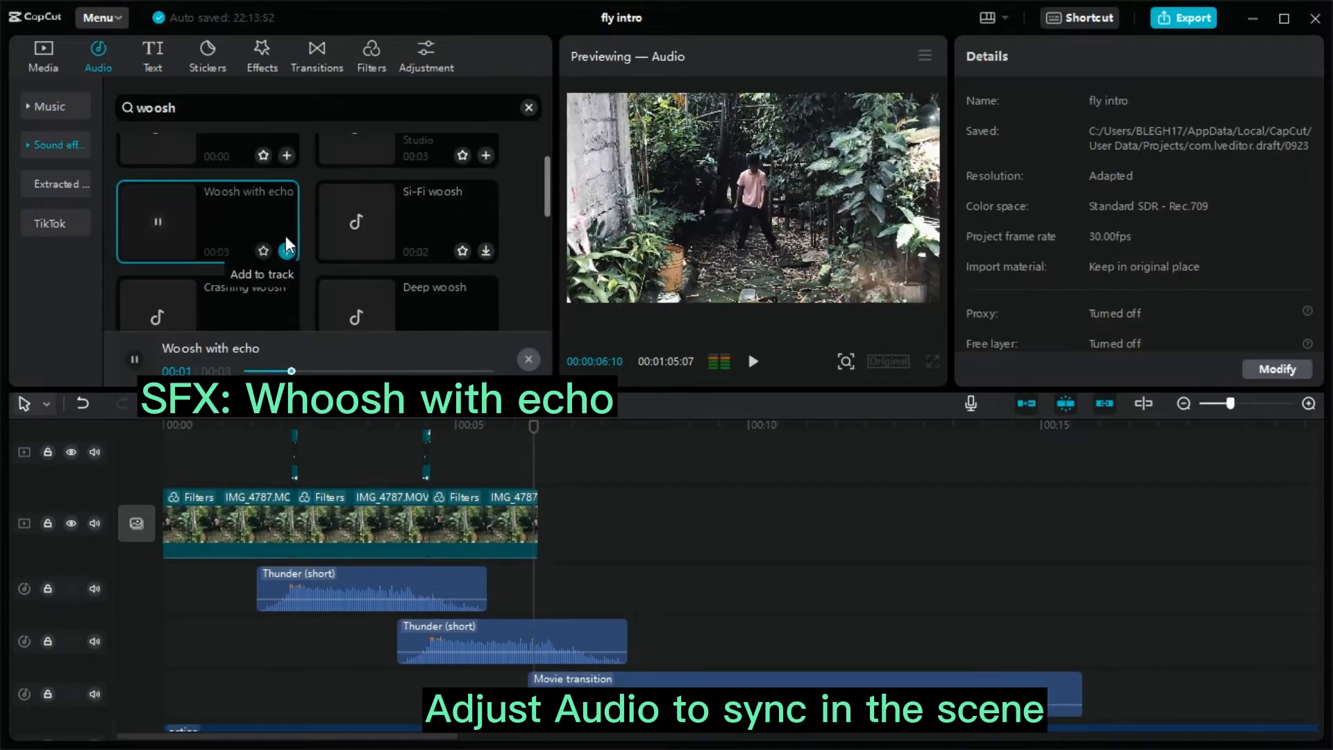
# Add the Woosh with echo sound effect under the takeoff and place a second copy at 00:00:04:09 for the landing.
pyautogui.moveTo(227, 223); pyautogui.dragTo(278, 695)
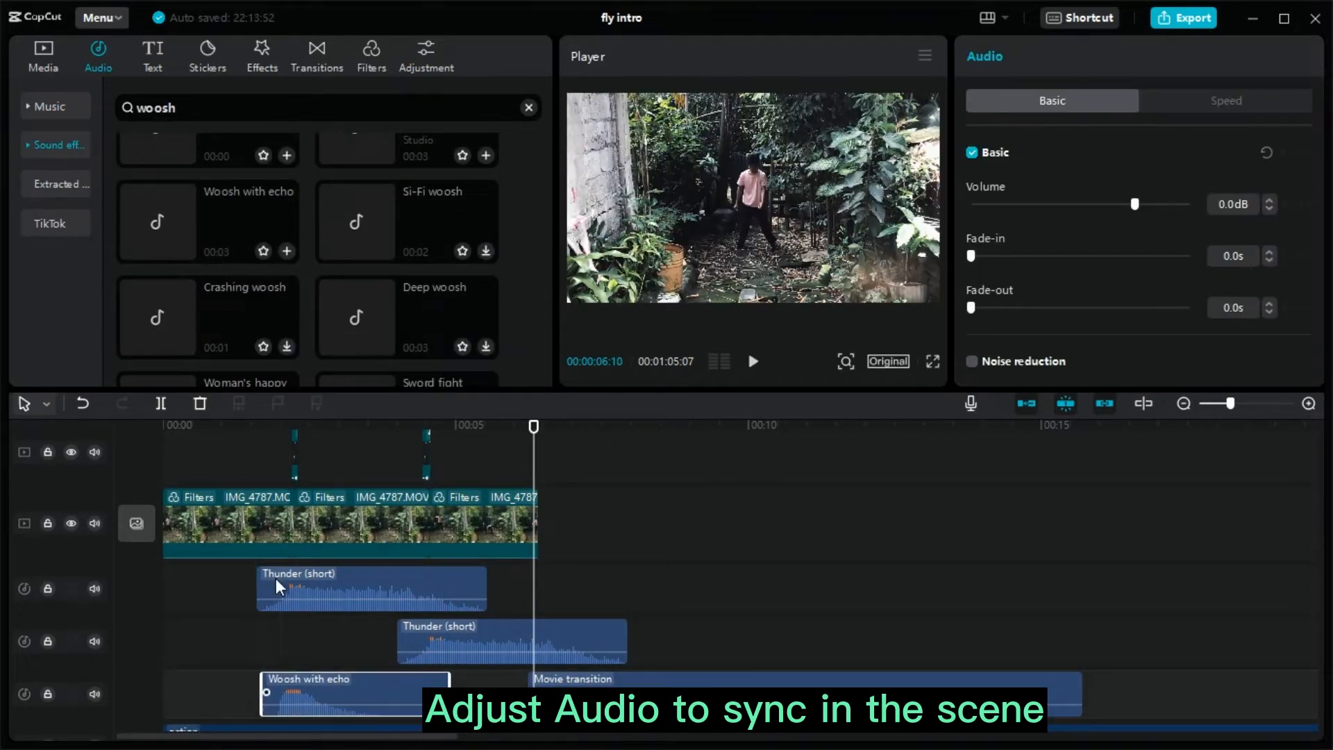
pyautogui.moveTo(277, 424); pyautogui.dragTo(414, 425)
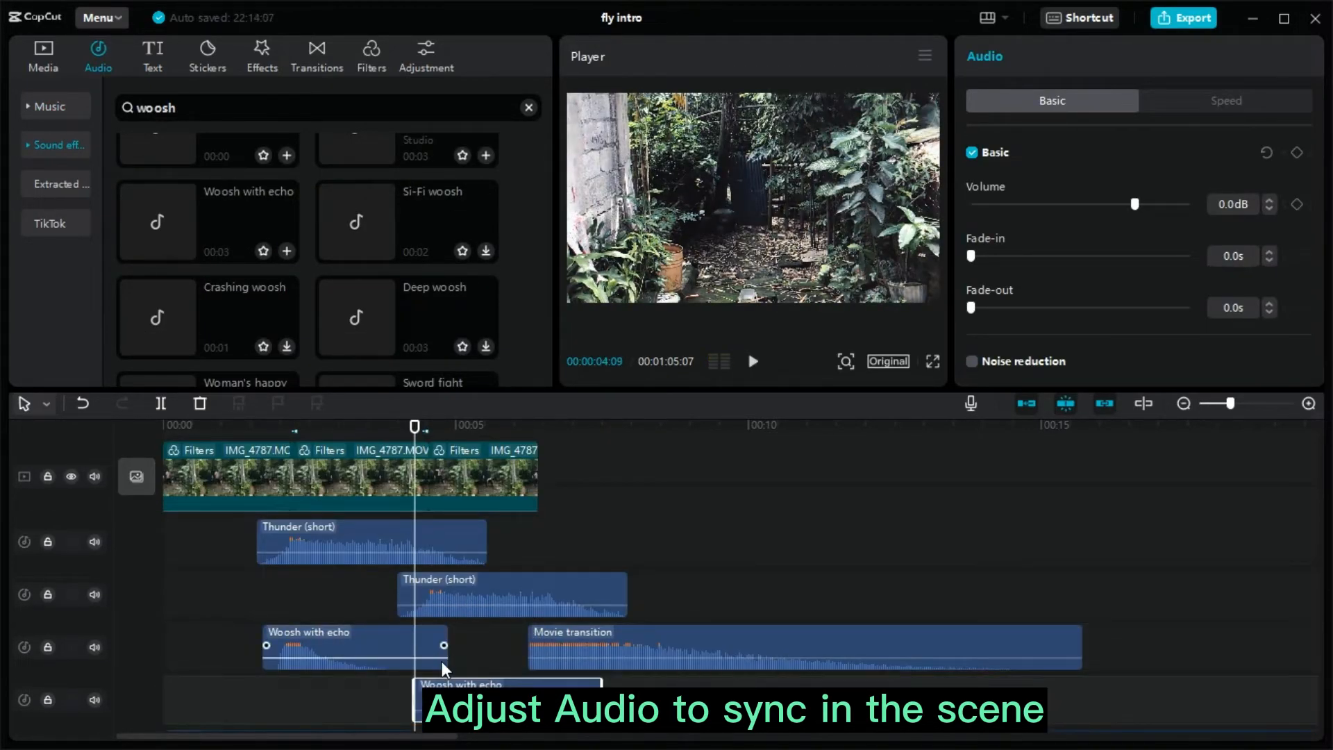
# Play back the landing and the whole edit to check that picture, effects and sound are in sync.
pyautogui.moveTo(417, 425)
pyautogui.mouseDown()
pyautogui.moveTo(512, 425)
pyautogui.moveTo(406, 426)
pyautogui.mouseUp()
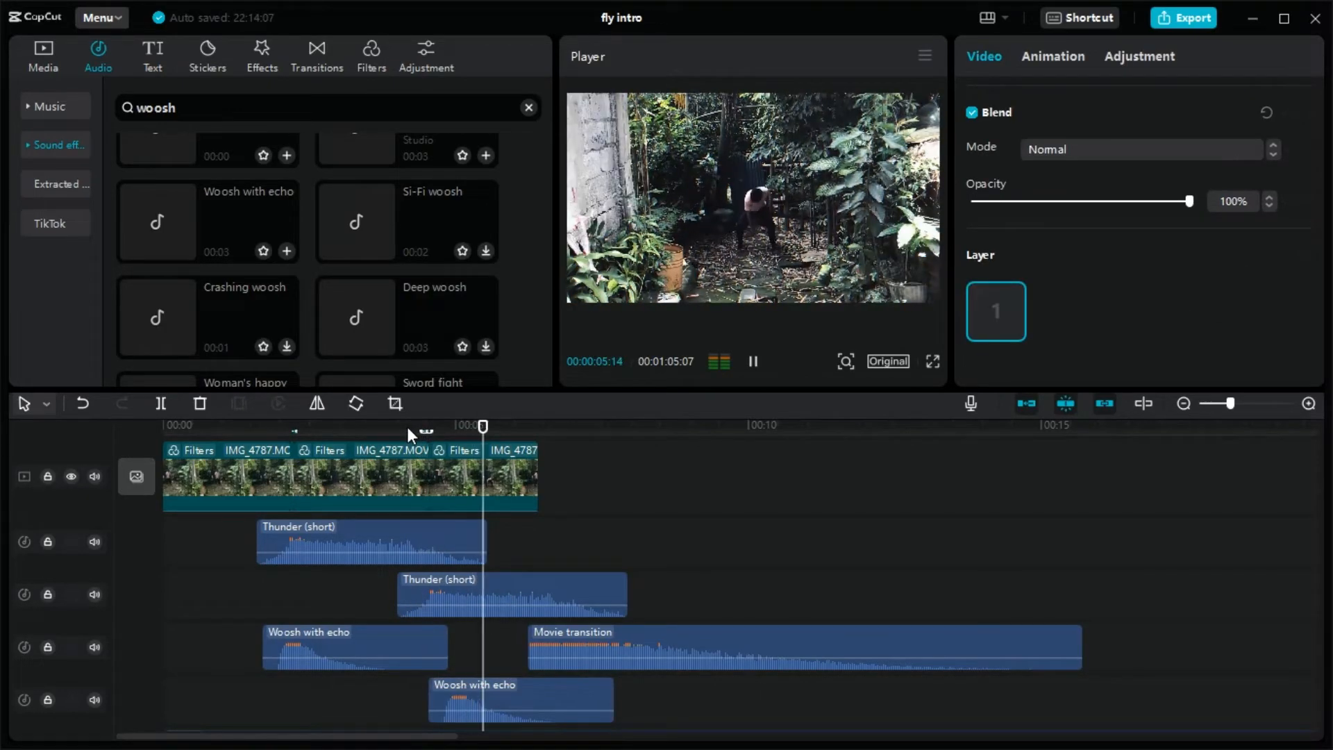
pyautogui.press('space')
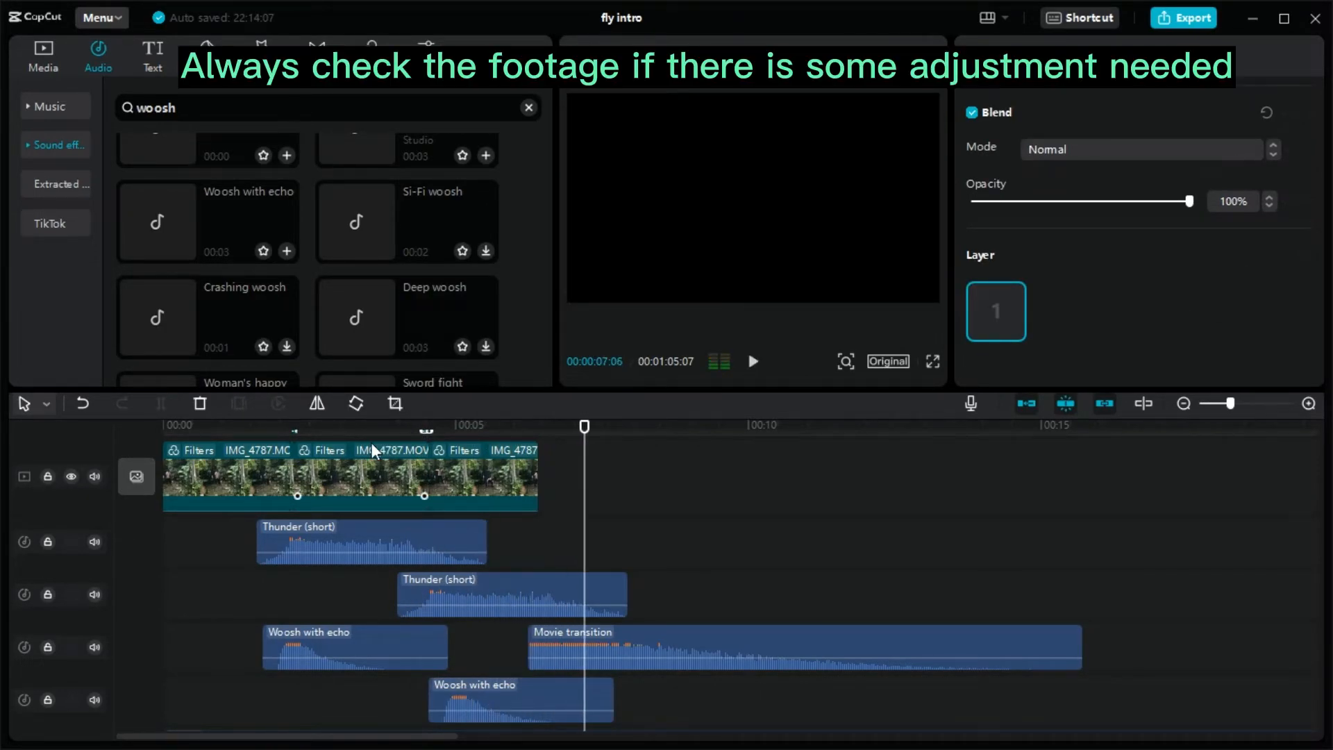
pyautogui.click(173, 426)
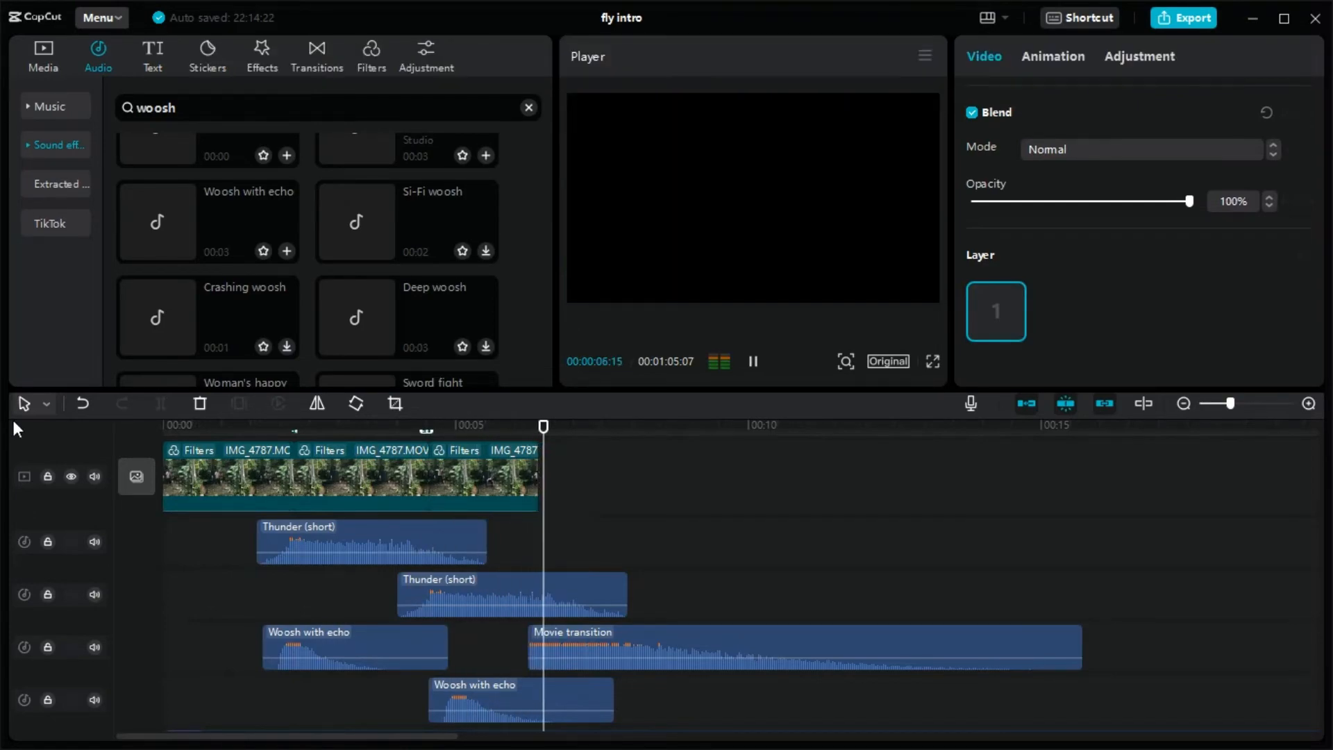
pyautogui.press('space')
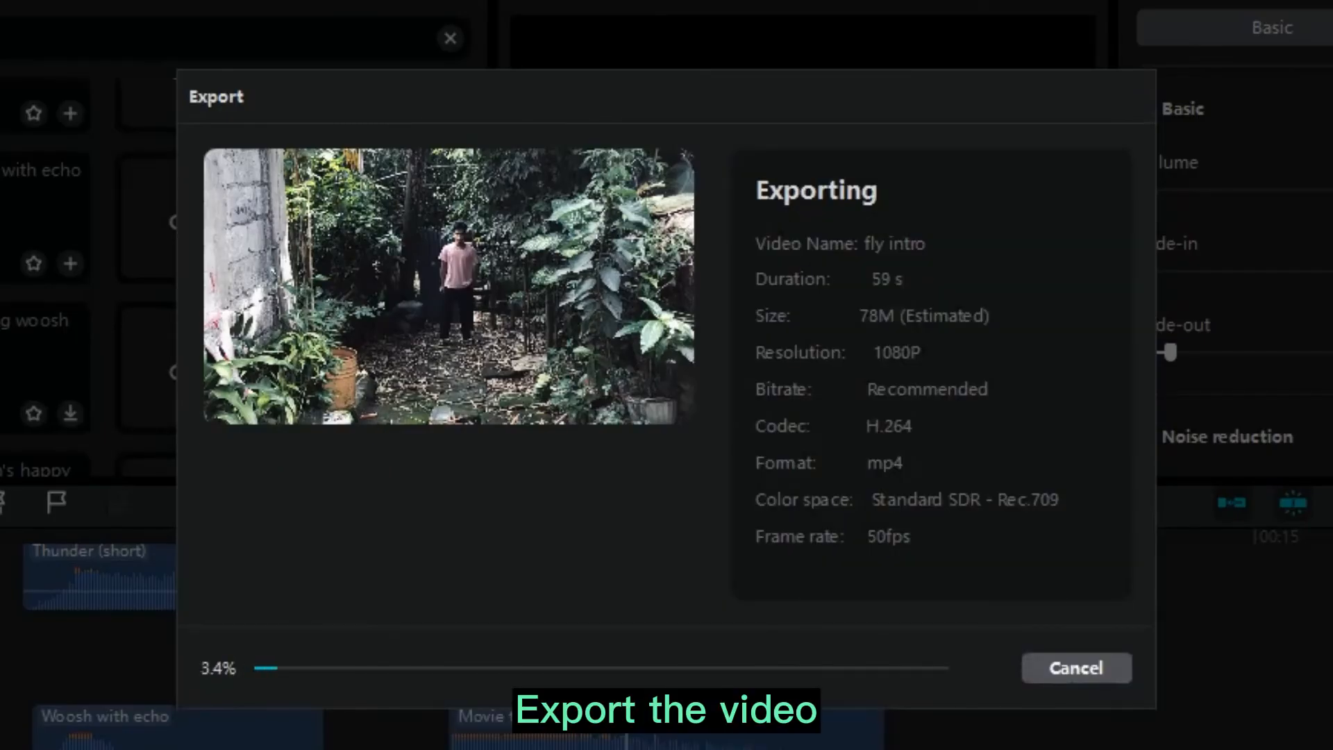